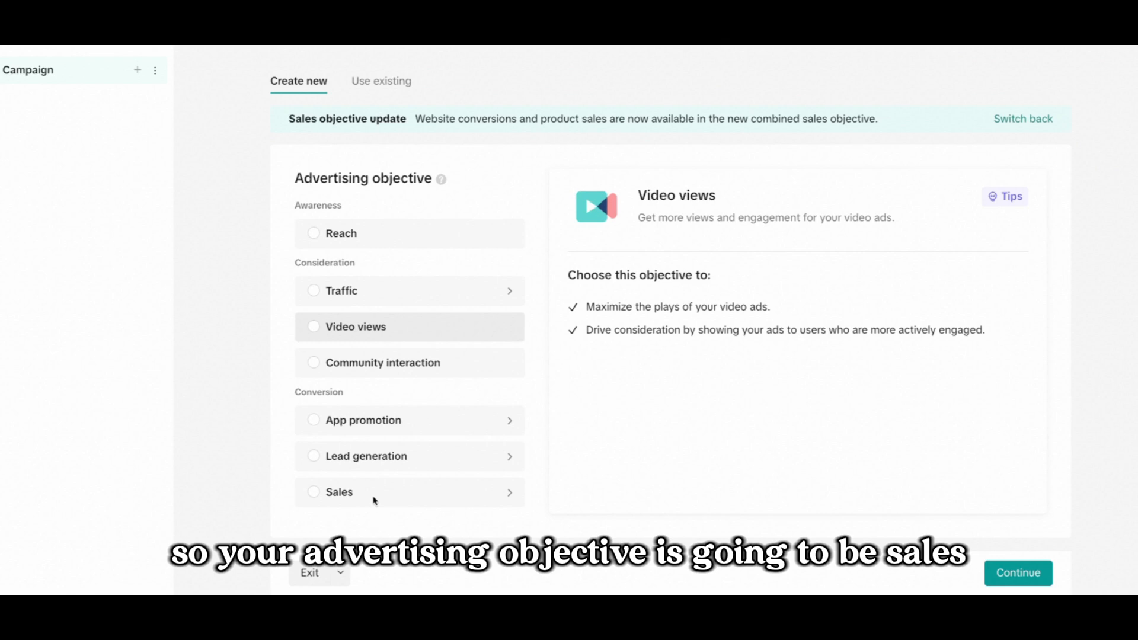
# Choose the Sales advertising objective with a Website sales destination and the Manual campaign type.
pyautogui.click(355, 497)
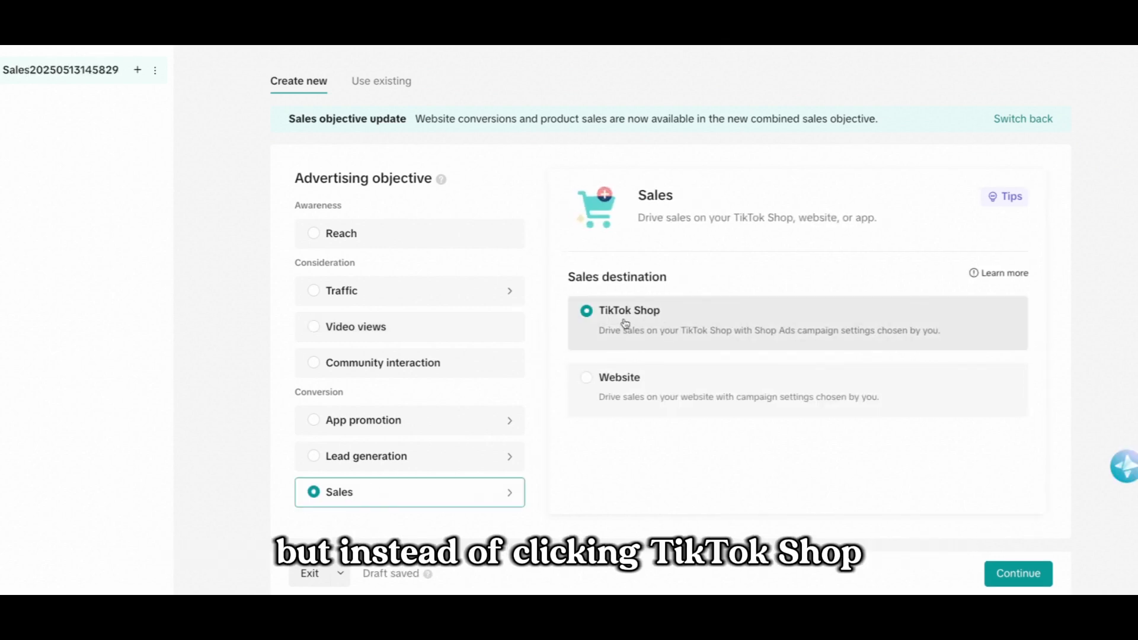
pyautogui.click(648, 378)
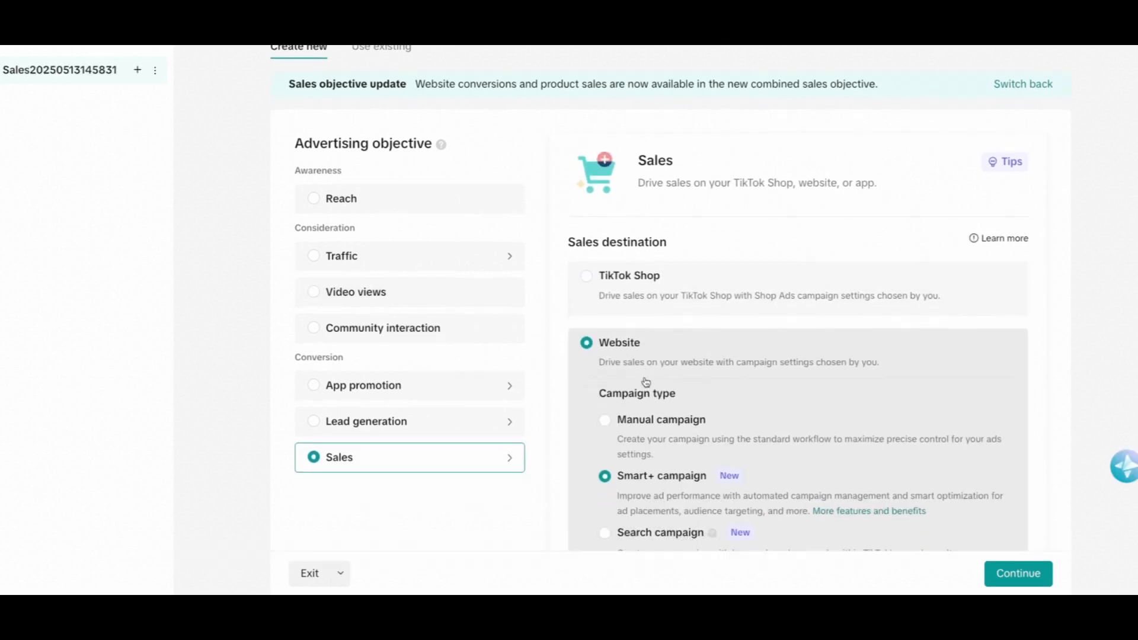
pyautogui.click(649, 414)
# Name the campaign "Product Name - Sales" and continue to the ad group setup.
pyautogui.scroll(-5, 648, 385)
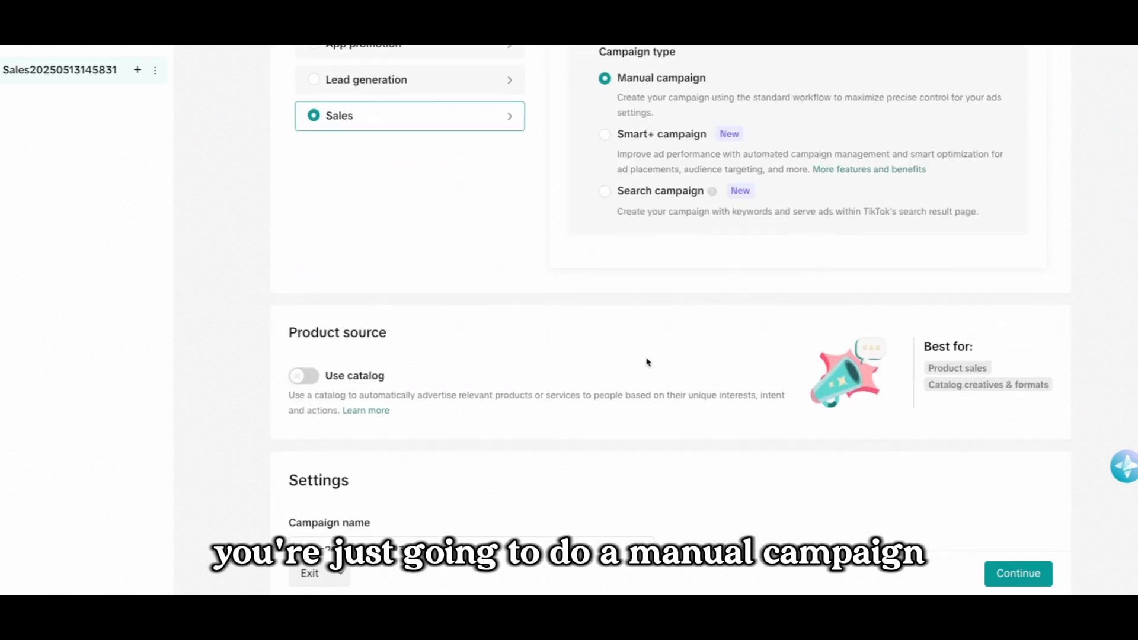
pyautogui.scroll(1, 646, 365)
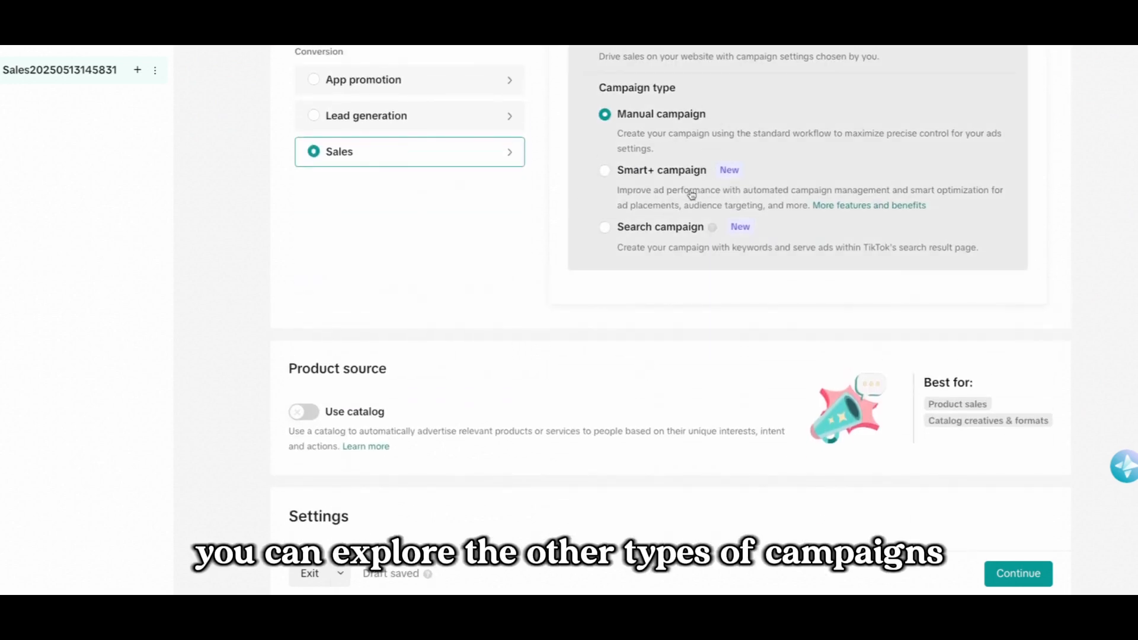
pyautogui.scroll(-4, 475, 303)
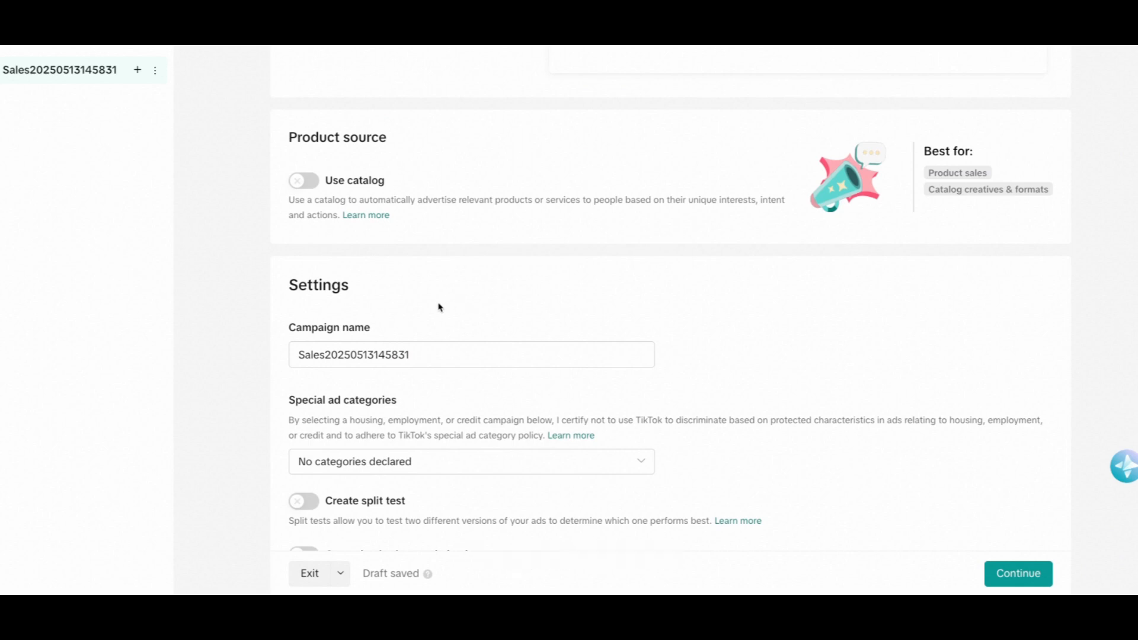
pyautogui.scroll(-2, 439, 312)
pyautogui.doubleClick(427, 250)
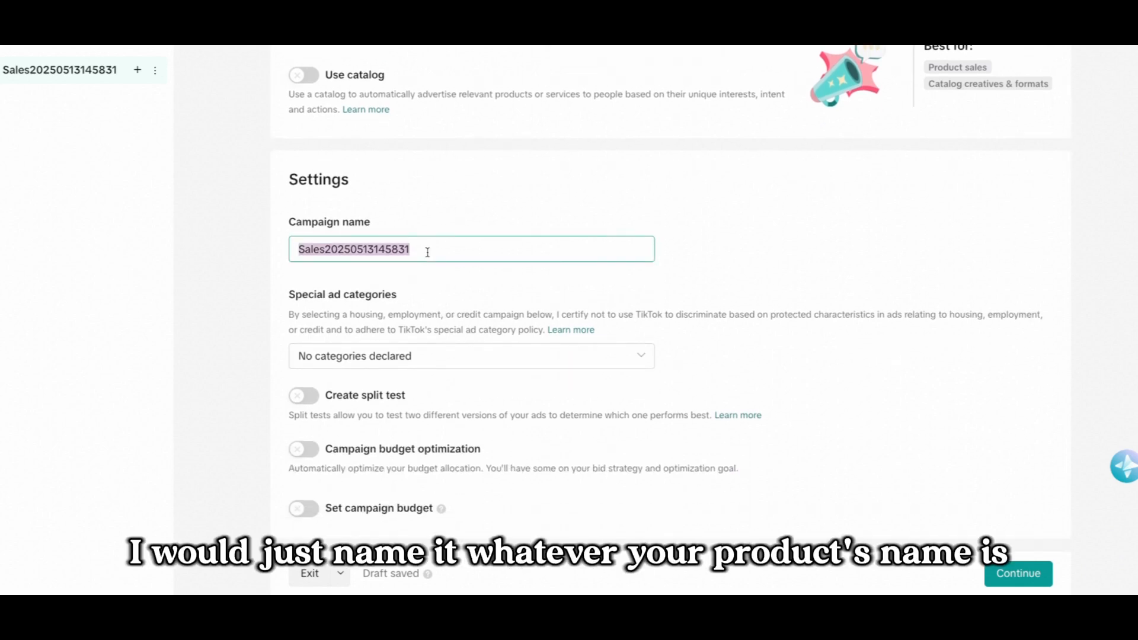
pyautogui.write('Product Na,e')
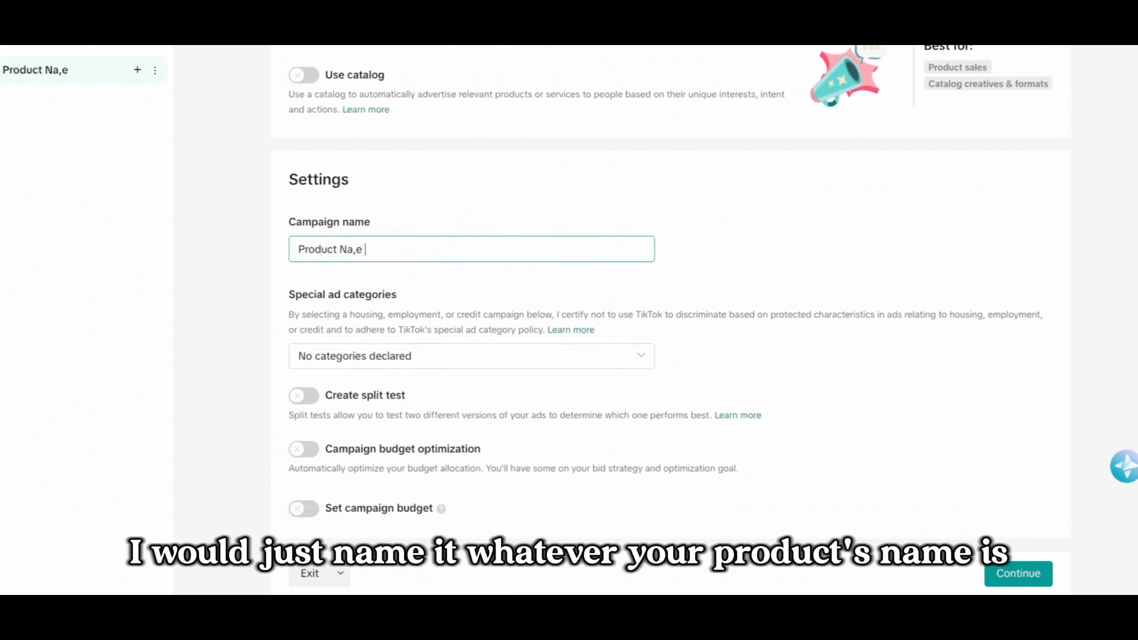
pyautogui.press('BackSpace')
pyautogui.press('BackSpace')
pyautogui.write('me - Sales')
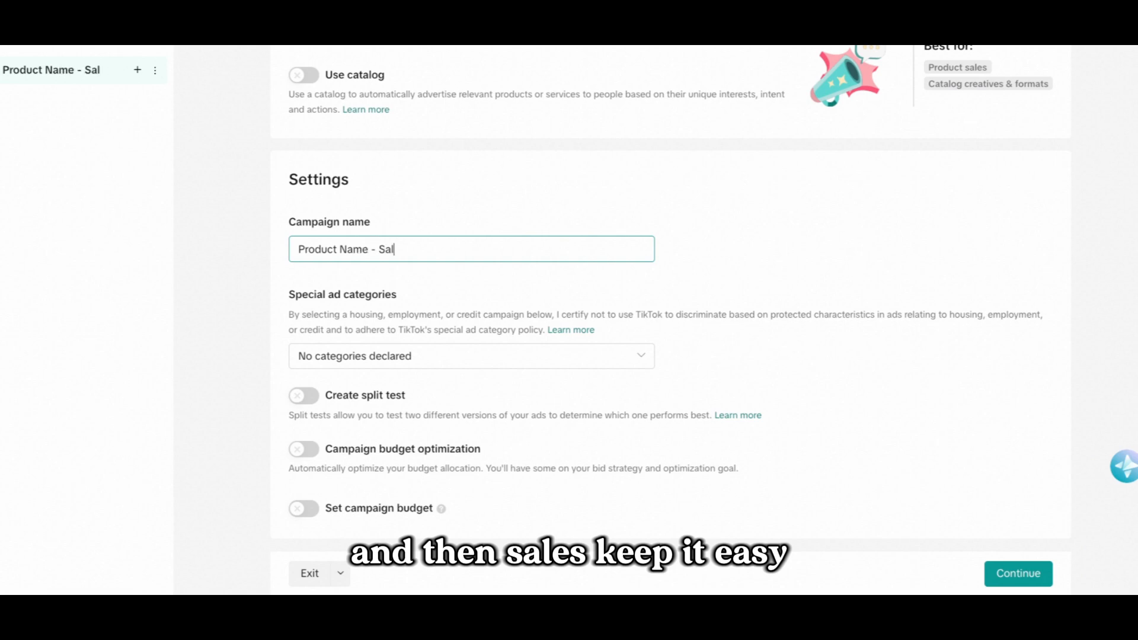
pyautogui.click(501, 204)
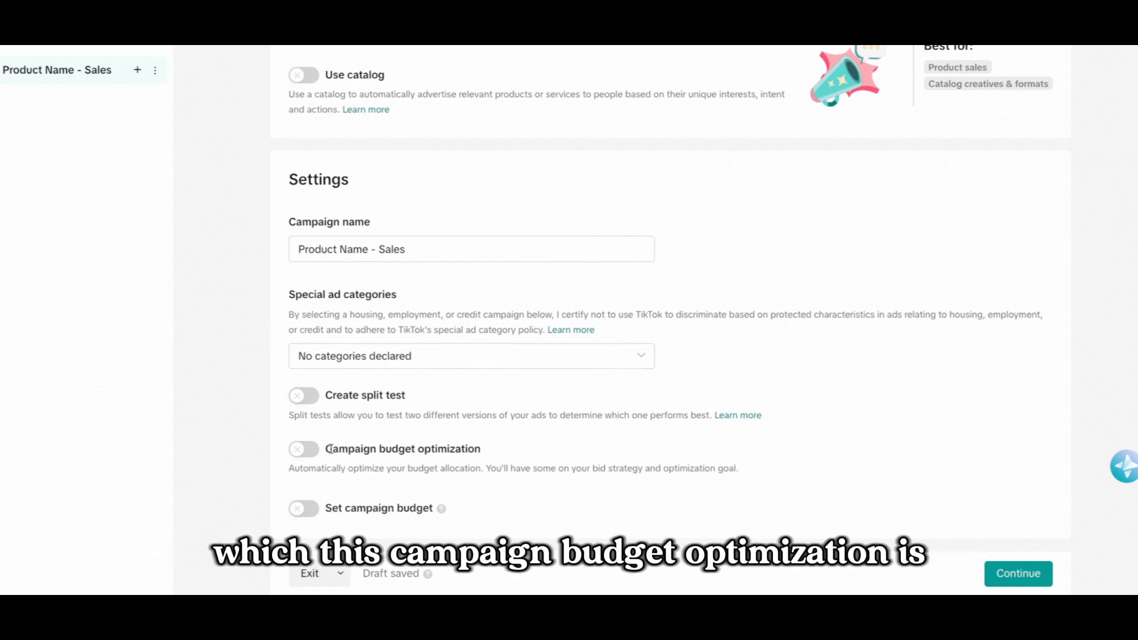
pyautogui.moveTo(325, 448); pyautogui.dragTo(529, 460)
pyautogui.click(1022, 570)
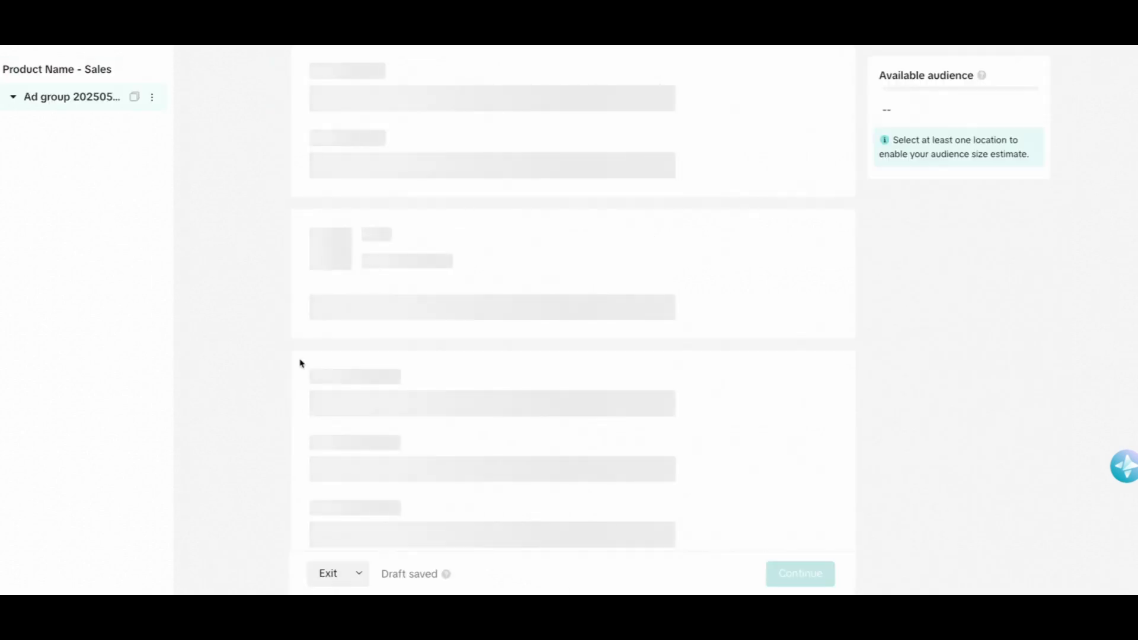
# Rename the ad group as "Ad Group 1".
pyautogui.tripleClick(453, 105)
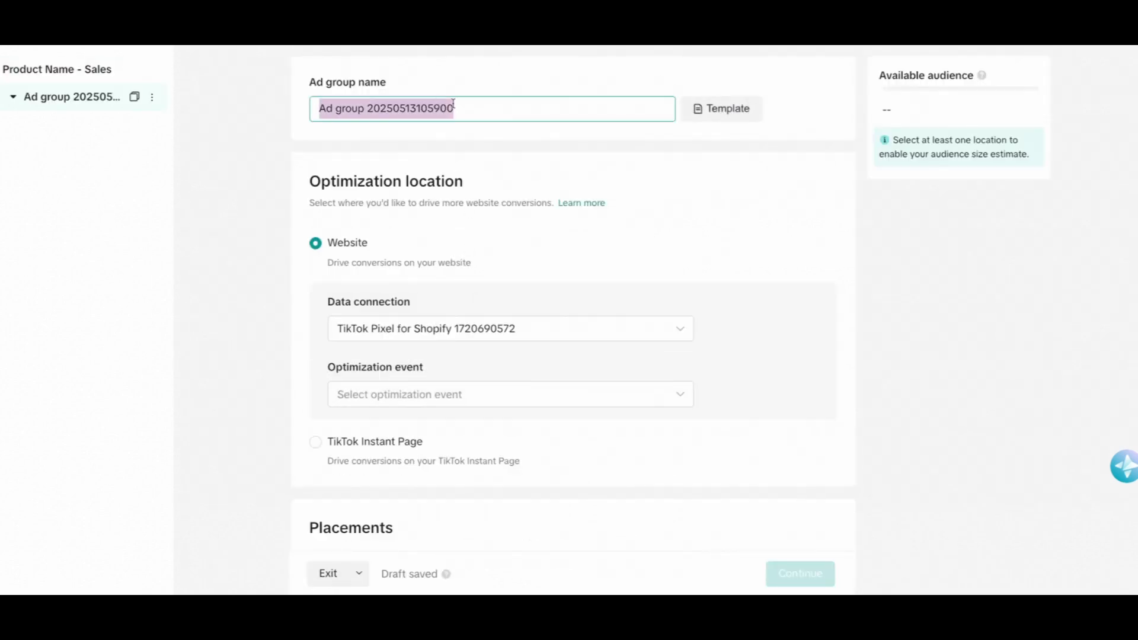
pyautogui.write('AD ')
pyautogui.write('d Group 1')
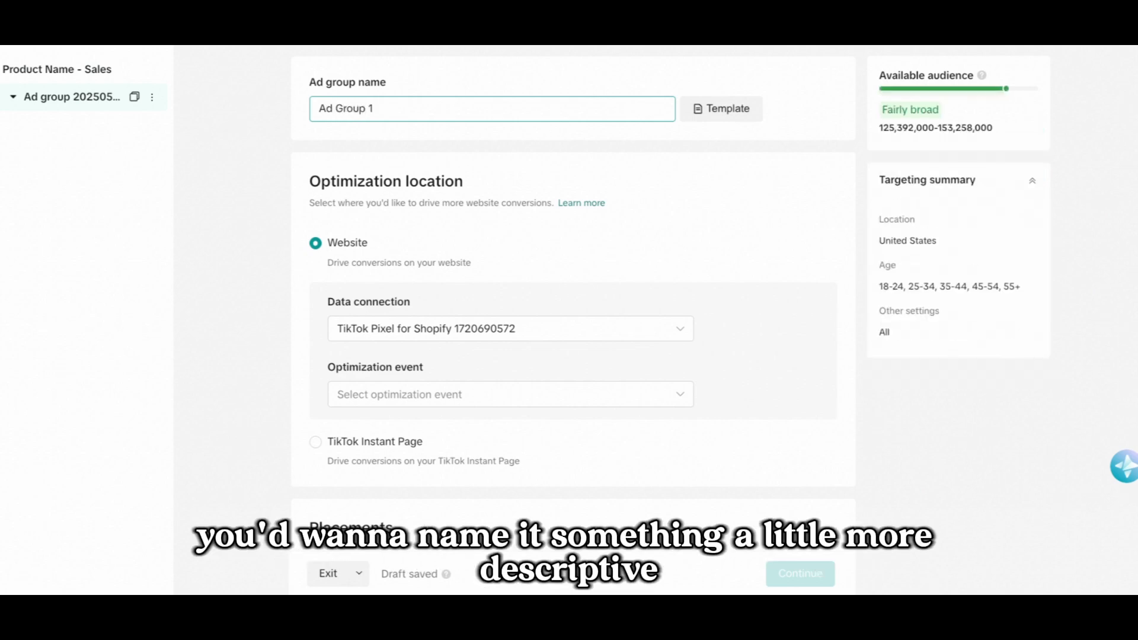
pyautogui.click(235, 196)
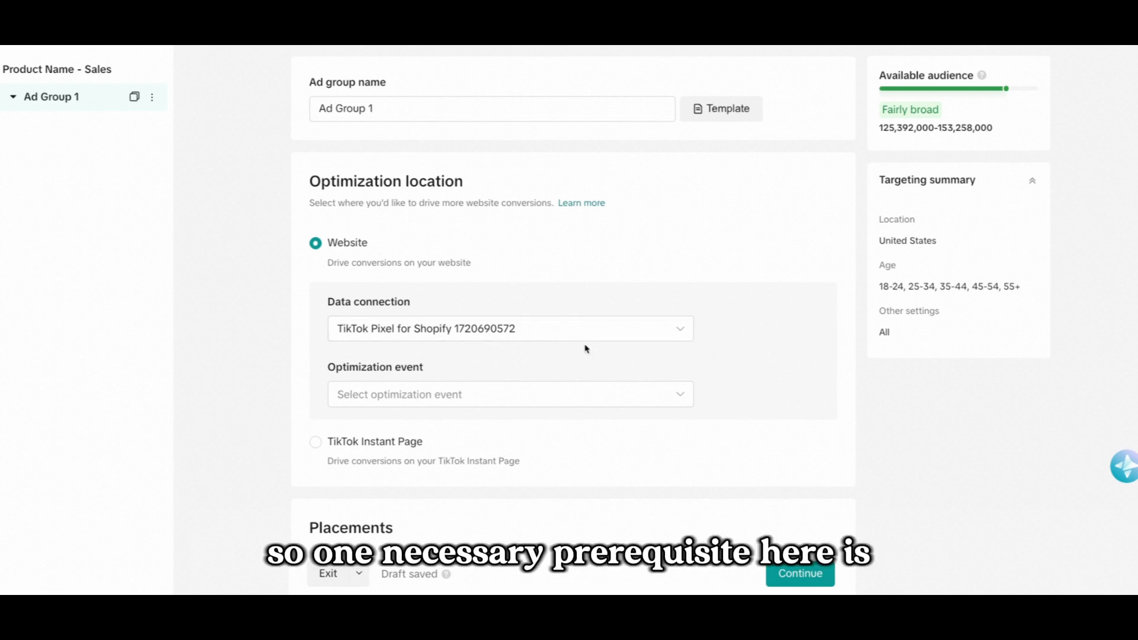
# Keep the TikTok Pixel for Shopify data connection and set the optimization event to Purchase.
pyautogui.click(439, 335)
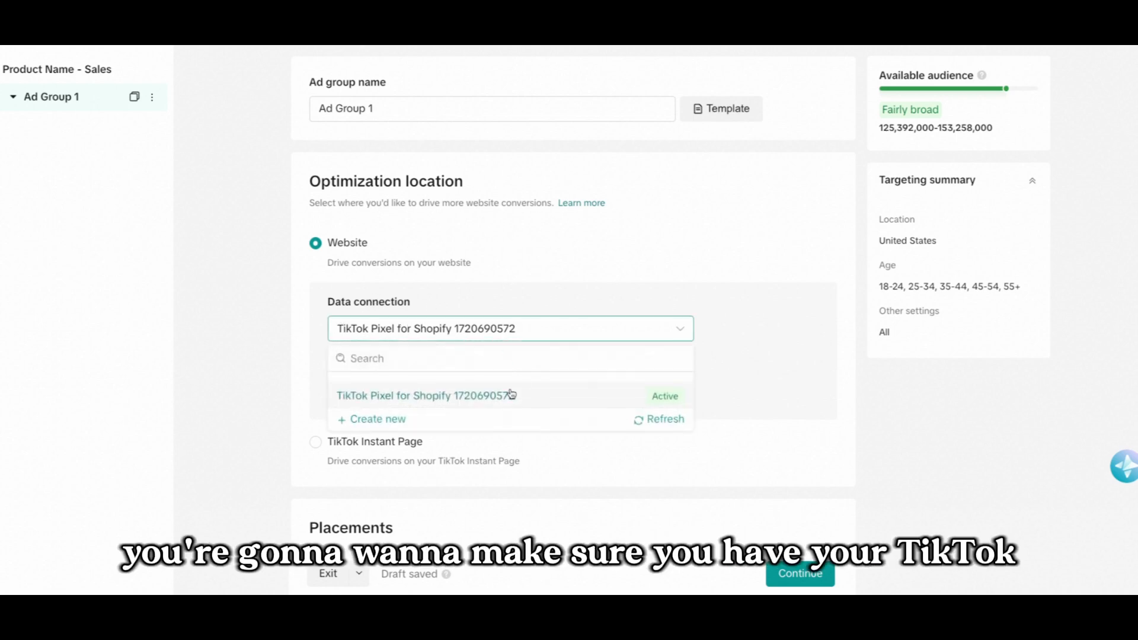
pyautogui.click(261, 342)
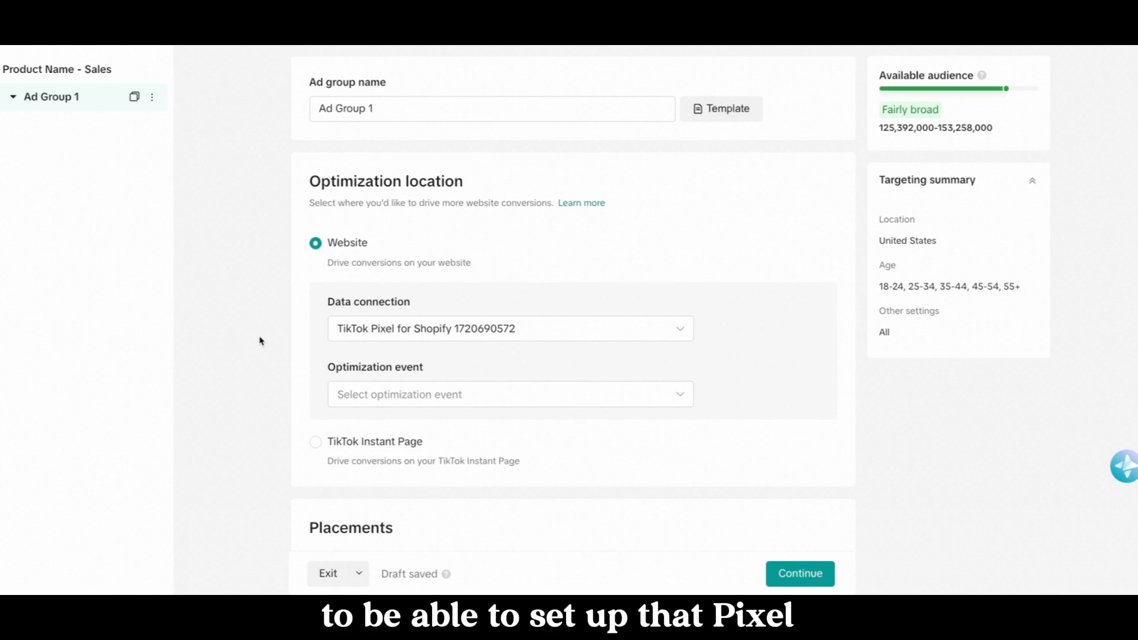
pyautogui.click(460, 394)
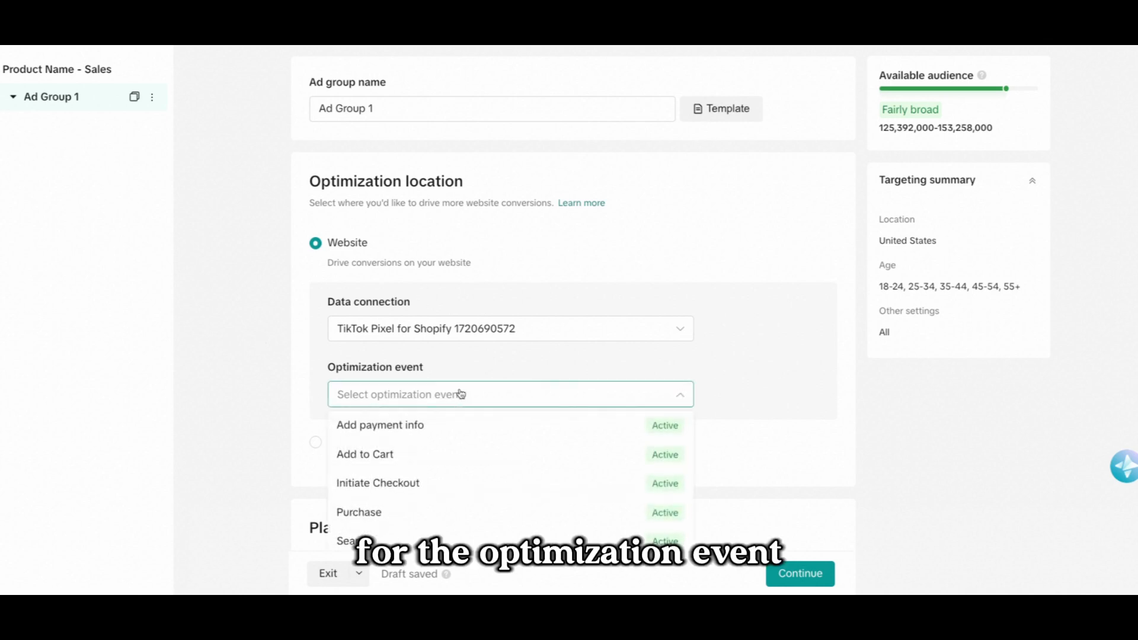
pyautogui.moveTo(394, 506)
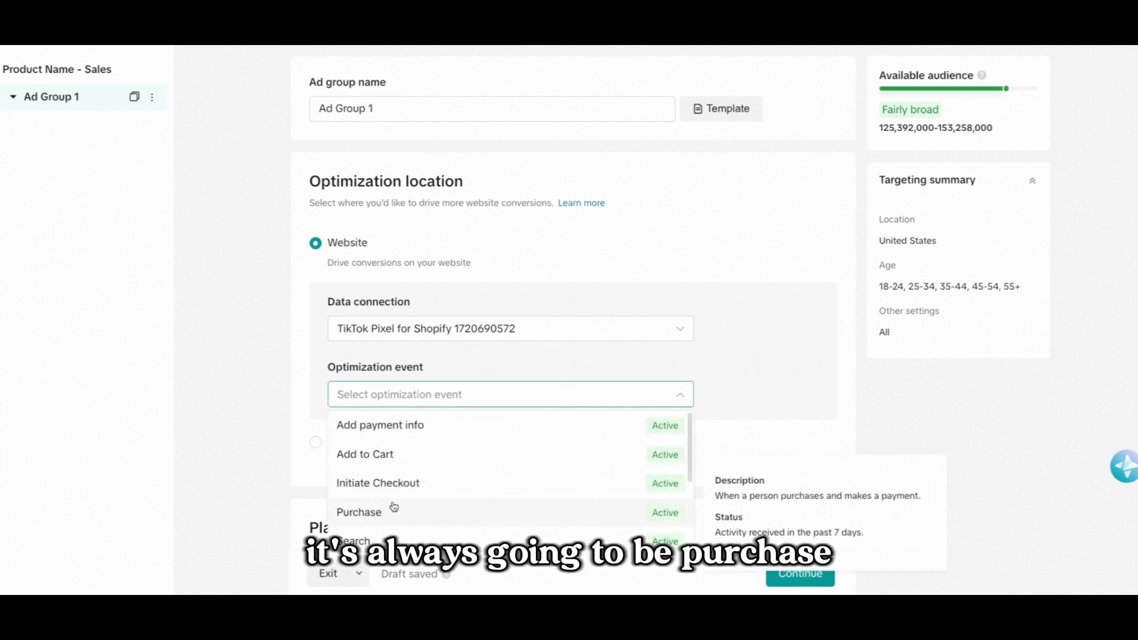
pyautogui.scroll(-2, 395, 507)
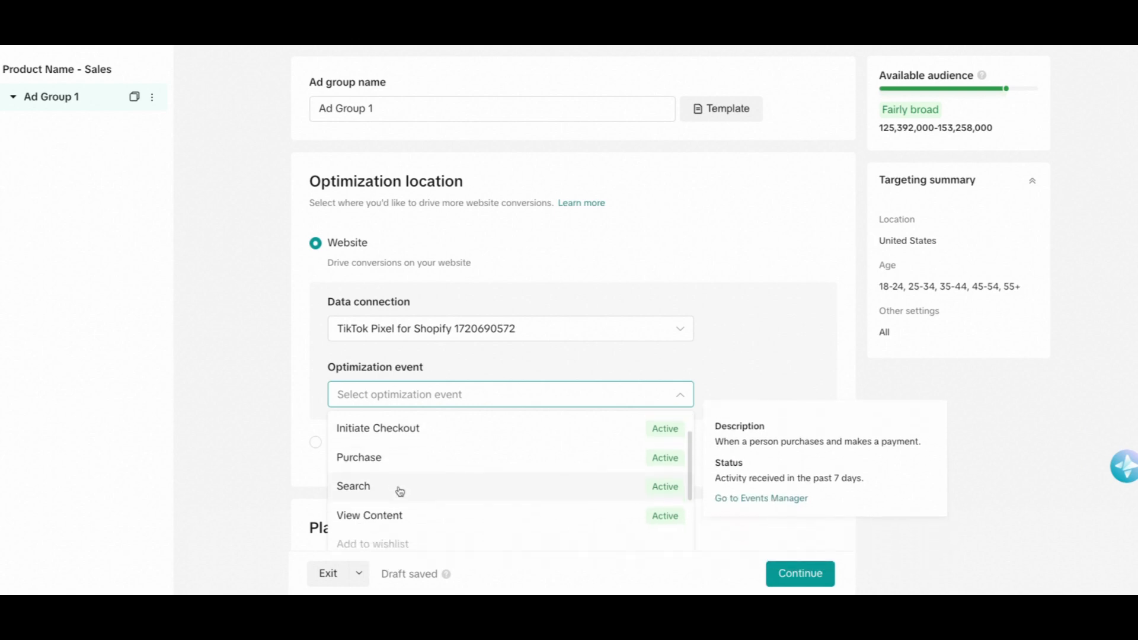
pyautogui.scroll(-1, 401, 490)
pyautogui.scroll(3, 409, 490)
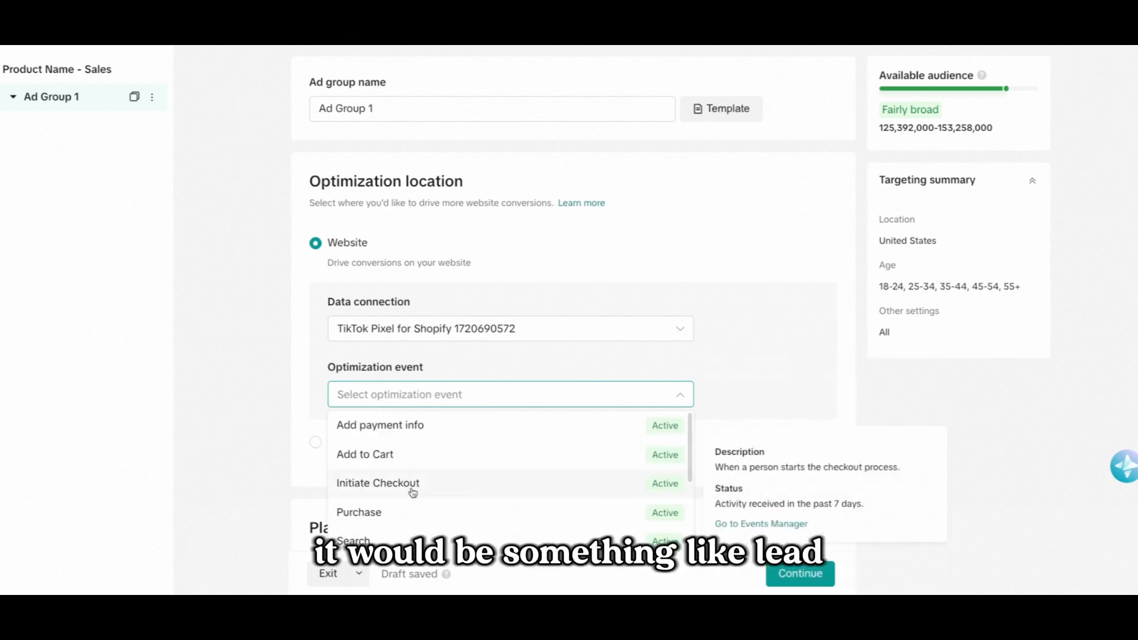
pyautogui.click(393, 508)
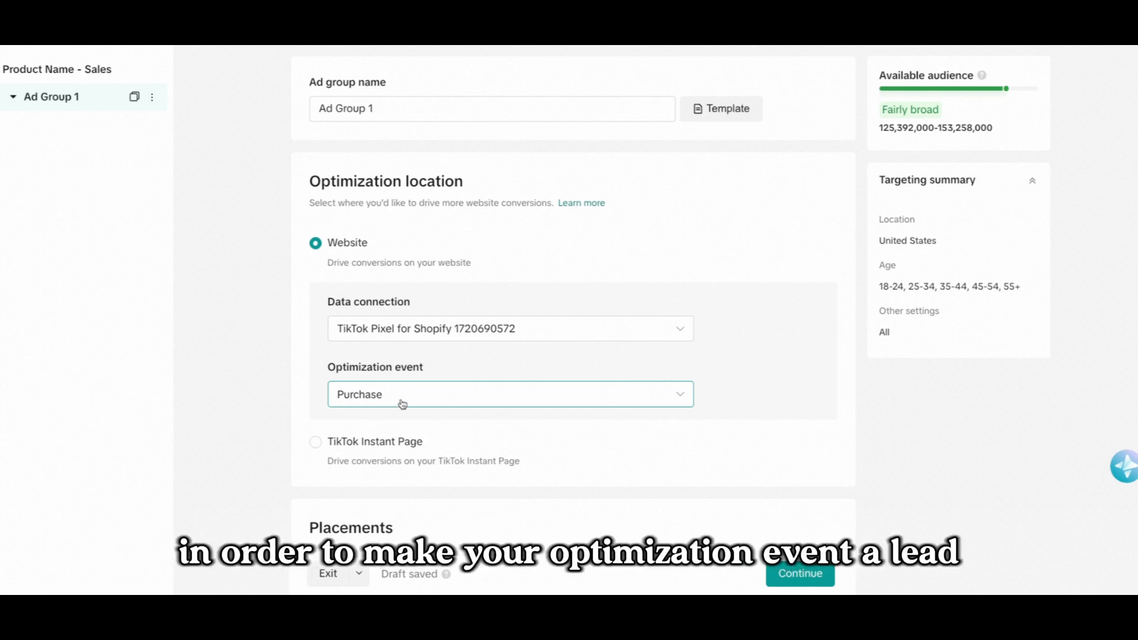
# Switch placements to Select placement and uncheck Global App Bundle and Pangle, leaving only TikTok.
pyautogui.scroll(-5, 361, 368)
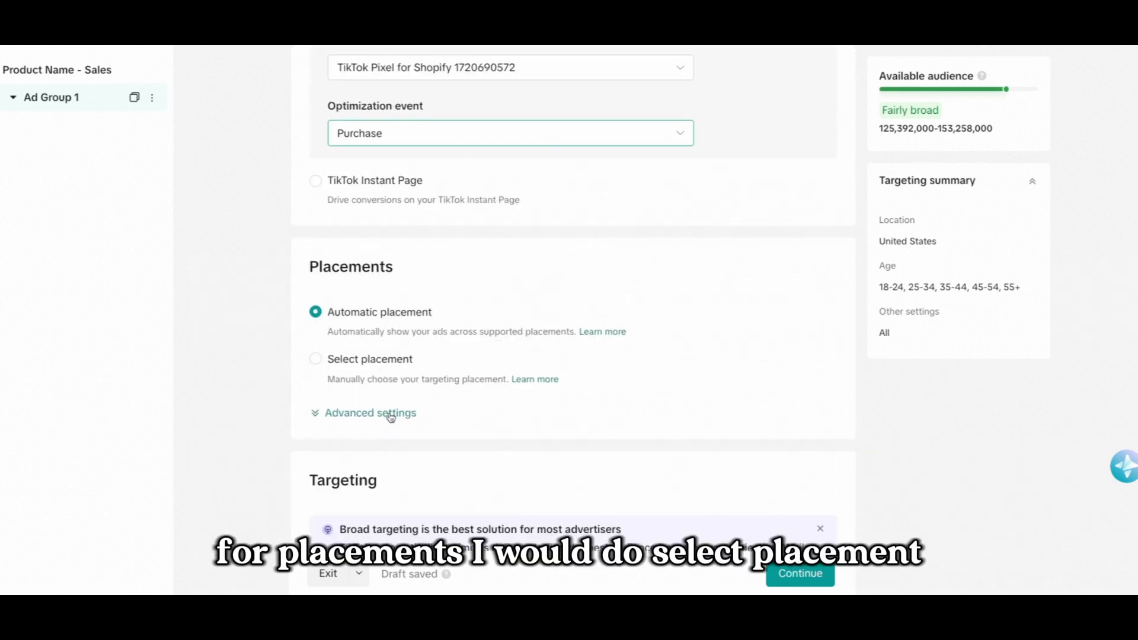
pyautogui.click(368, 362)
pyautogui.scroll(-1, 348, 430)
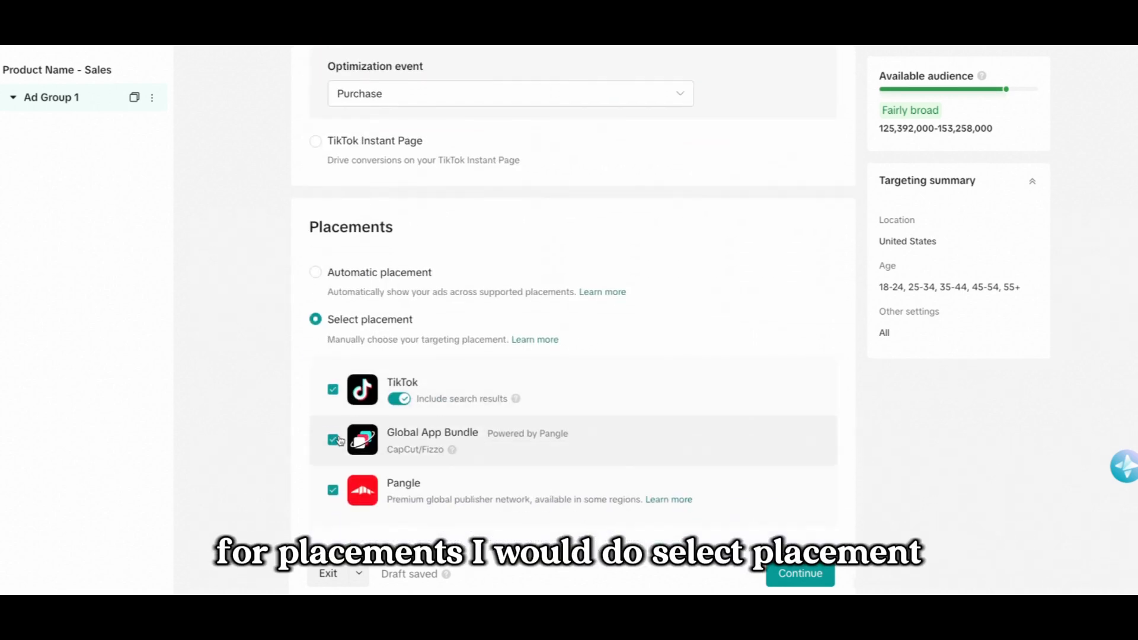
pyautogui.click(335, 441)
pyautogui.click(332, 490)
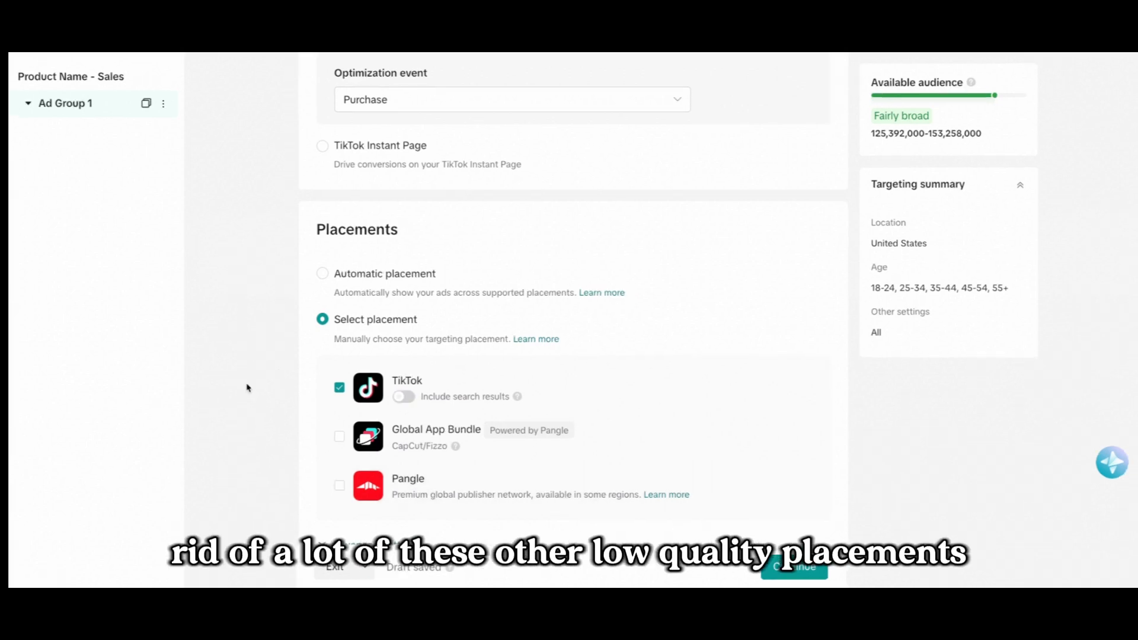
# Expand the placement advanced settings, turn off Allow video download, and collapse them again.
pyautogui.scroll(-1, 272, 368)
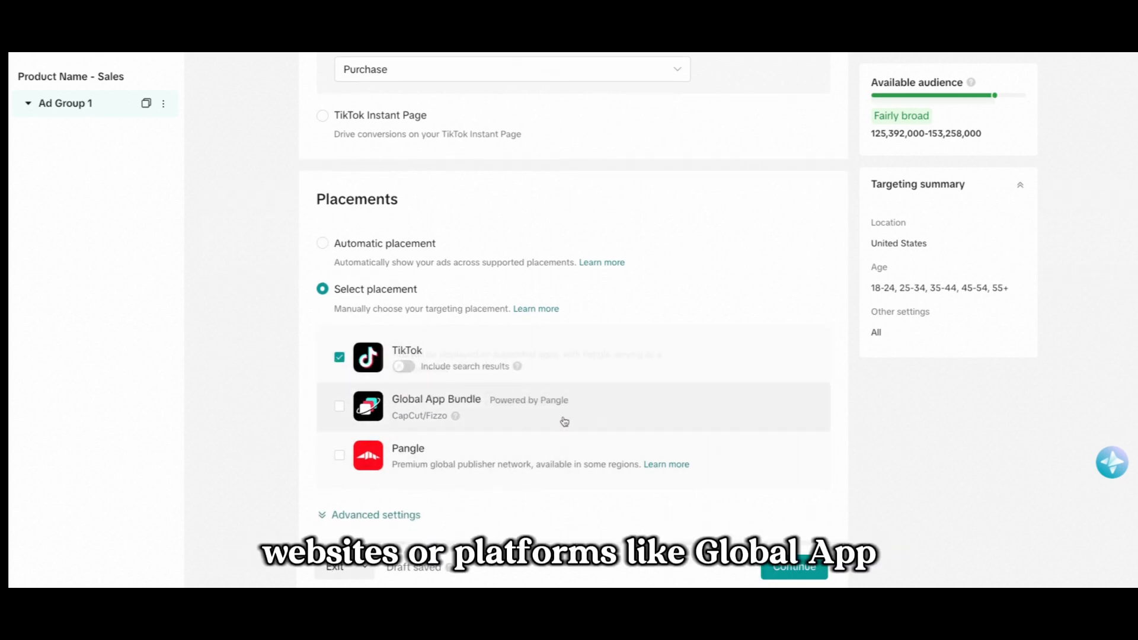
pyautogui.scroll(-3, 416, 459)
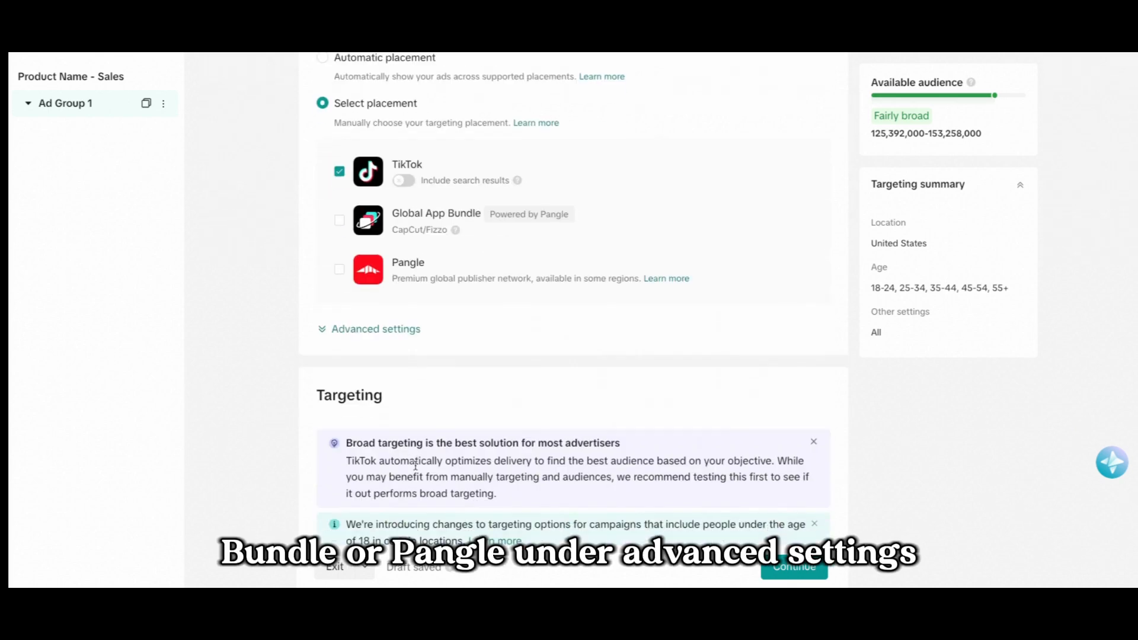
pyautogui.click(358, 334)
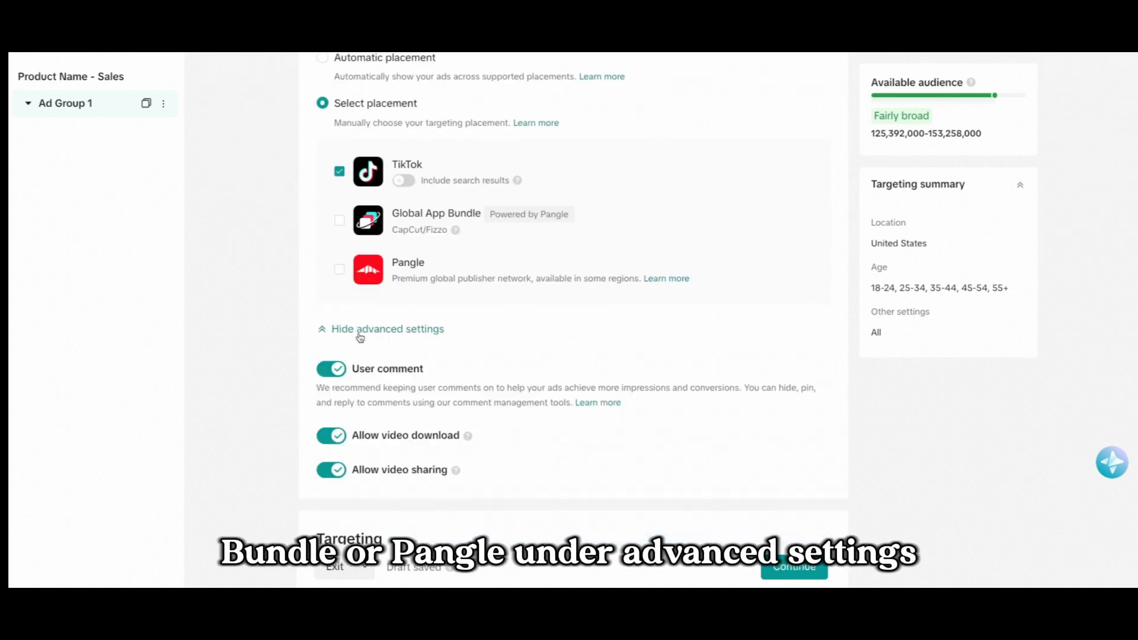
pyautogui.click(335, 435)
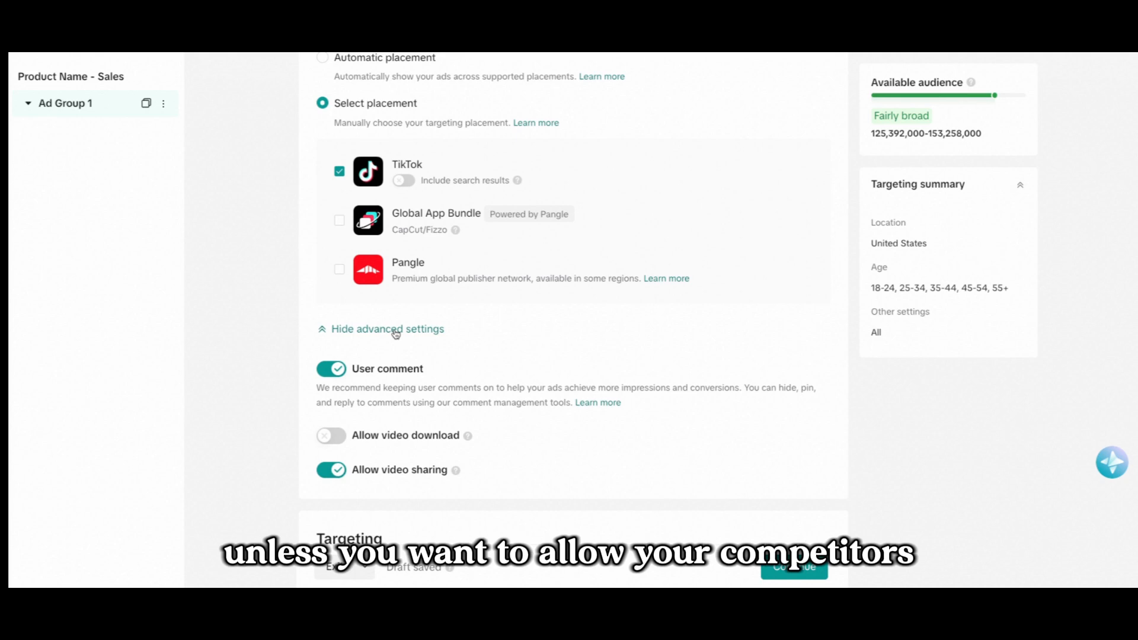
pyautogui.click(395, 333)
# Scroll to the Demographics targeting and set the audience language to English.
pyautogui.scroll(-4, 373, 382)
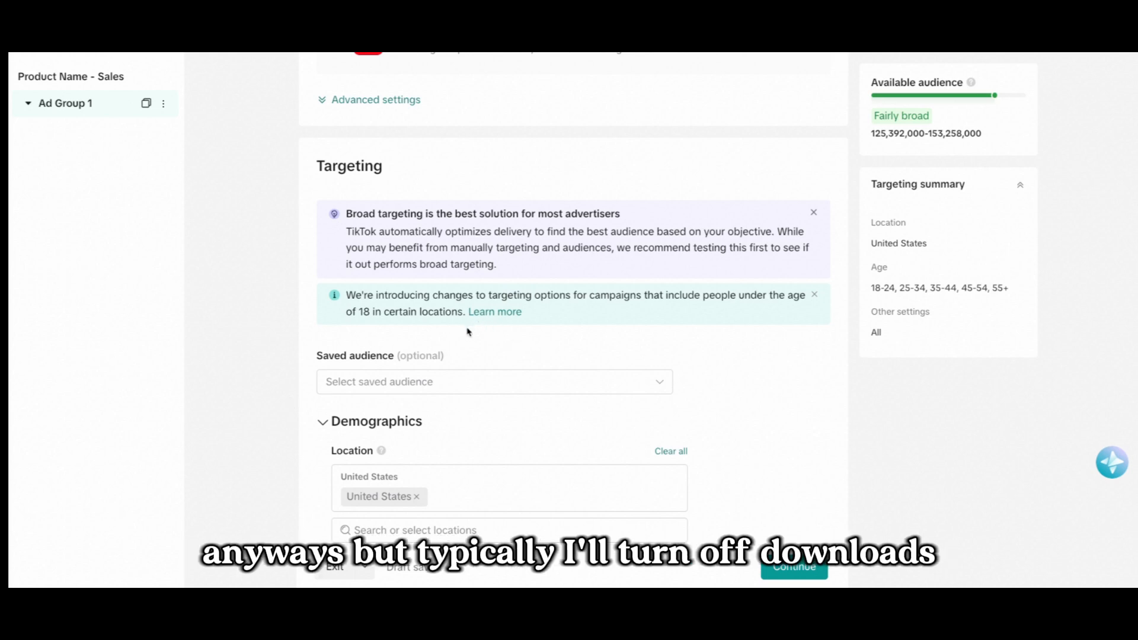
pyautogui.scroll(-1, 436, 331)
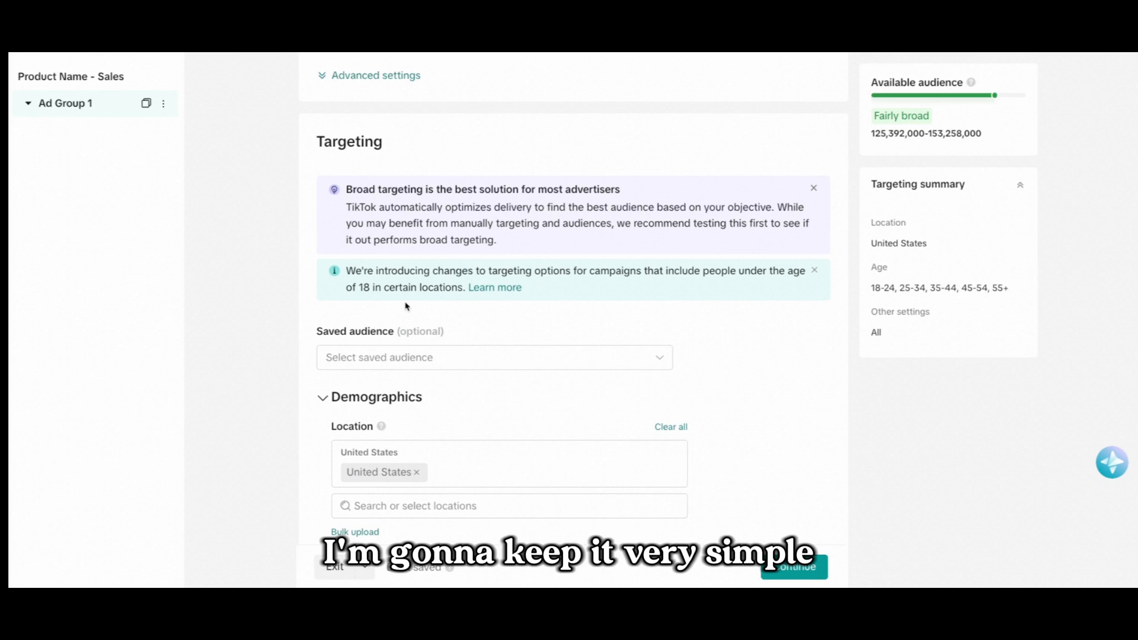
pyautogui.scroll(-1, 347, 385)
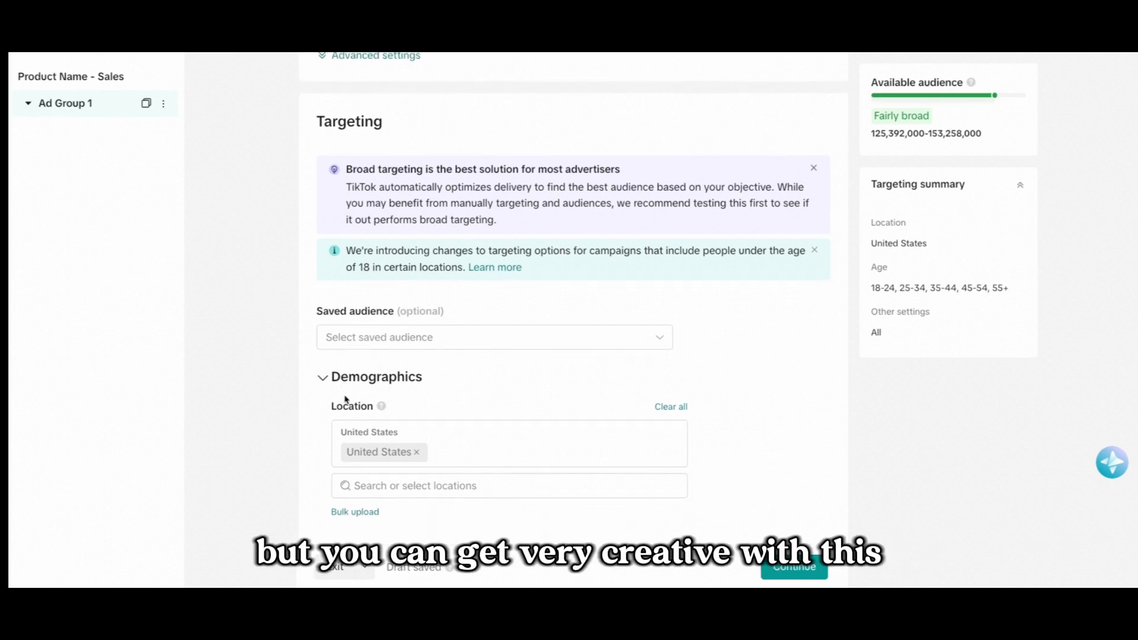
pyautogui.scroll(-3, 347, 407)
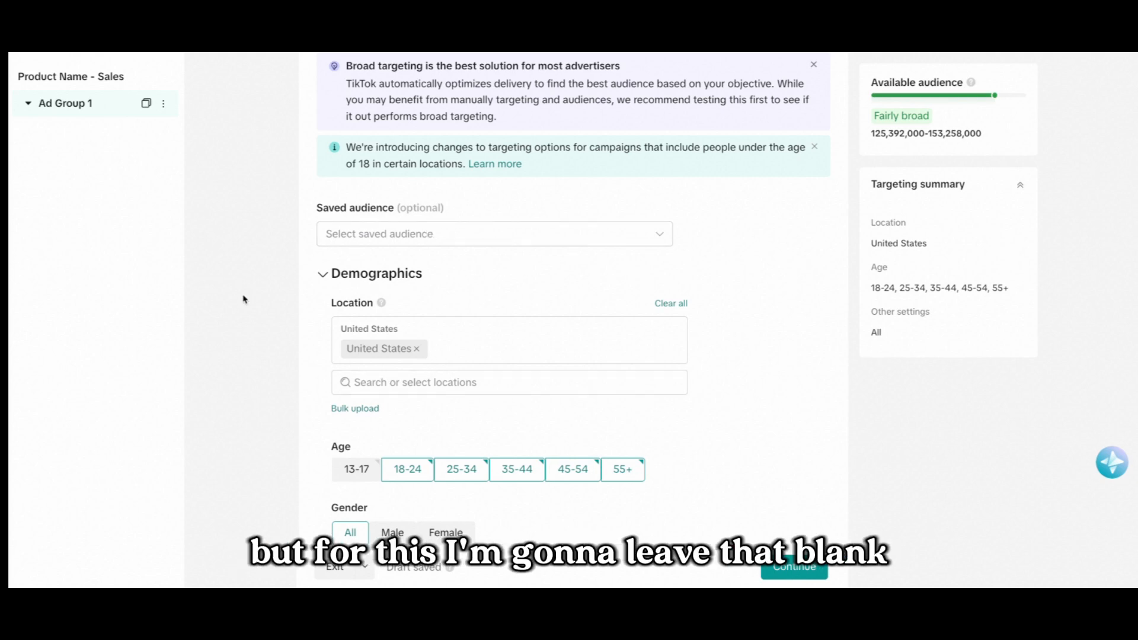
pyautogui.scroll(-1, 403, 297)
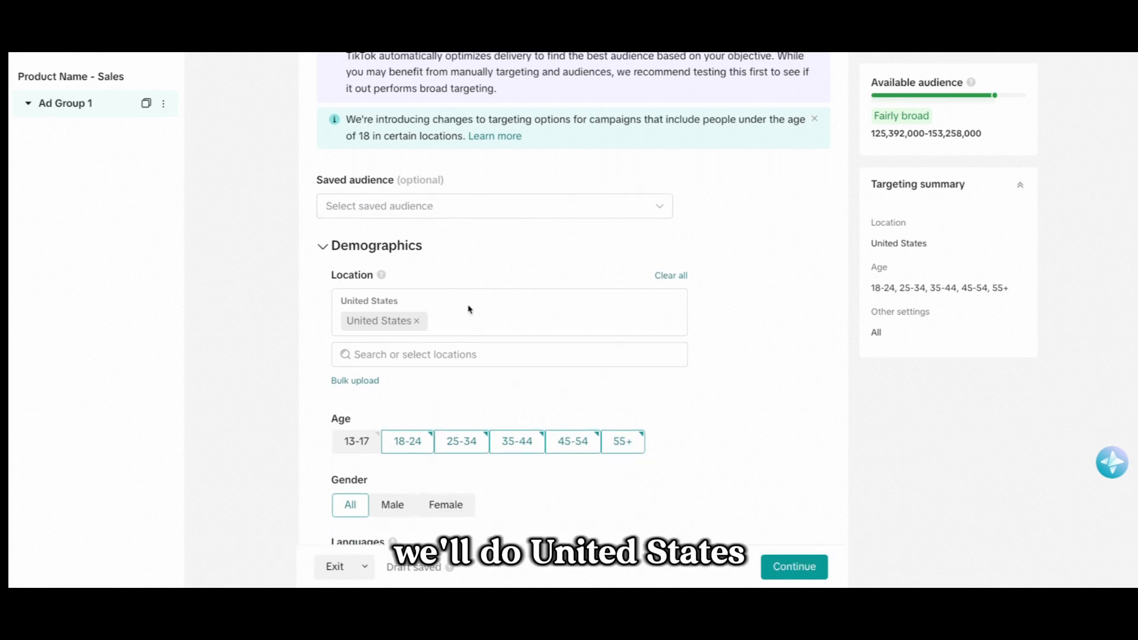
pyautogui.scroll(-1, 343, 308)
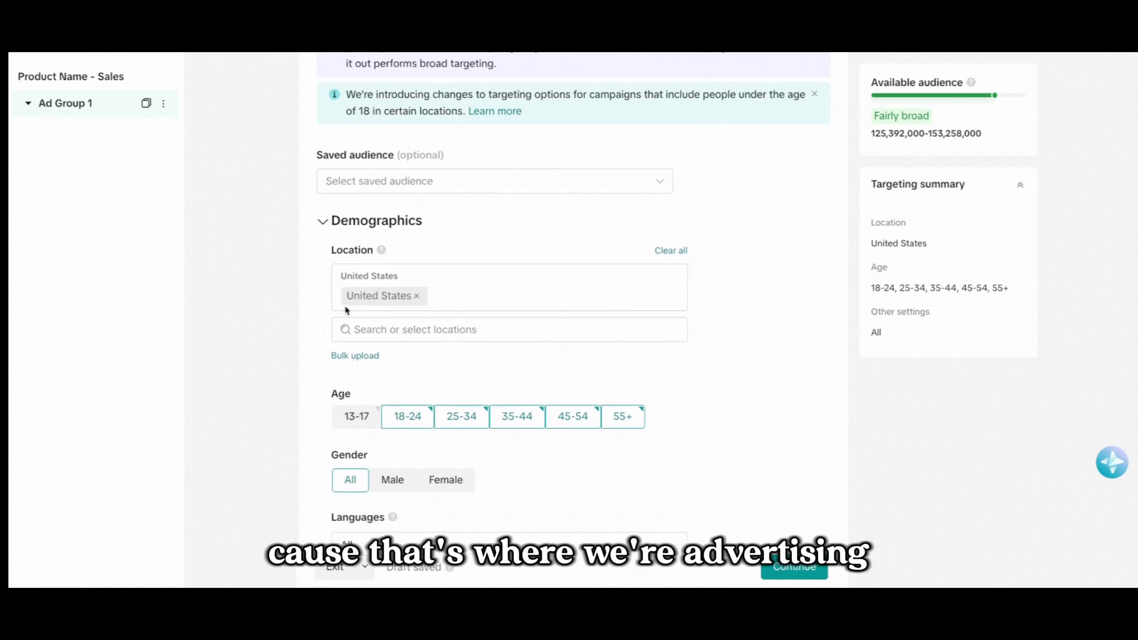
pyautogui.scroll(-3, 442, 391)
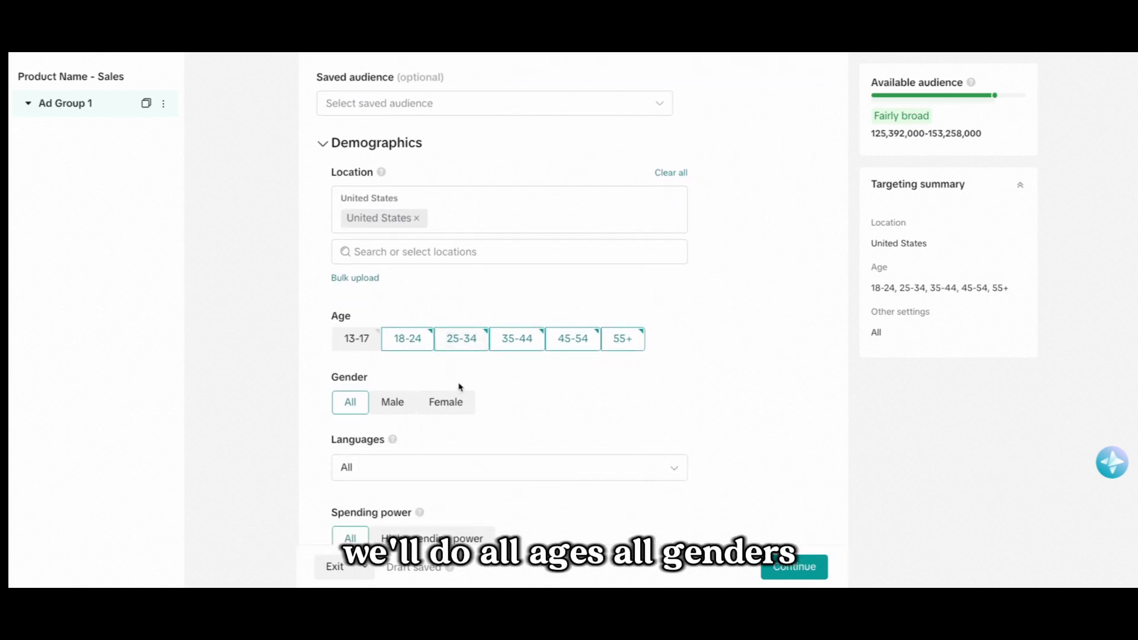
pyautogui.scroll(-1, 459, 386)
pyautogui.click(393, 435)
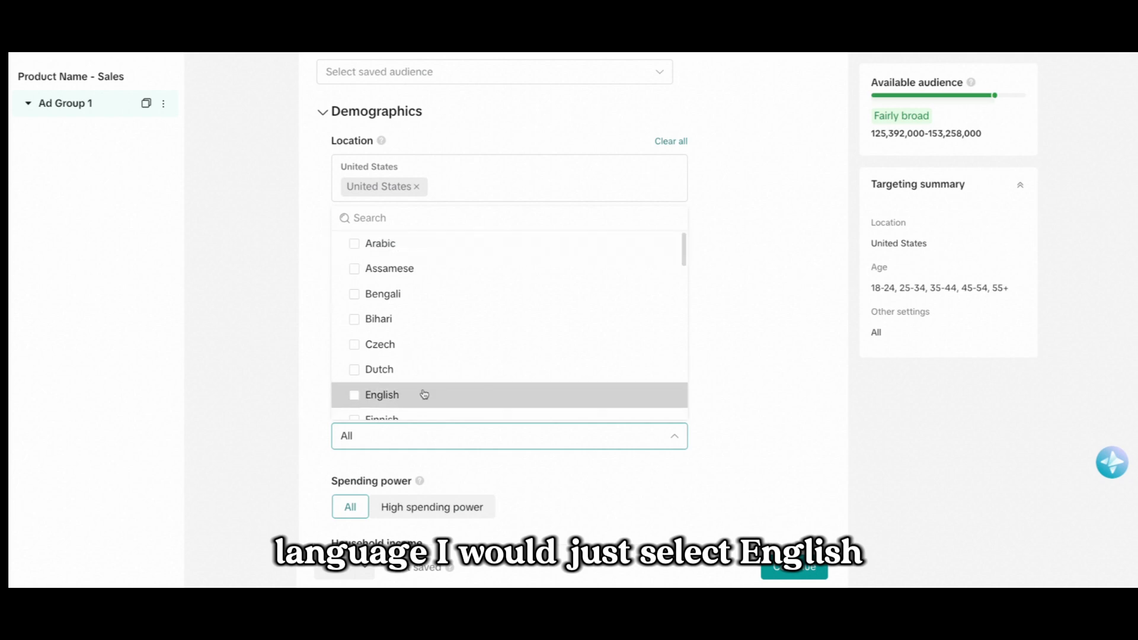
pyautogui.click(424, 395)
pyautogui.click(731, 374)
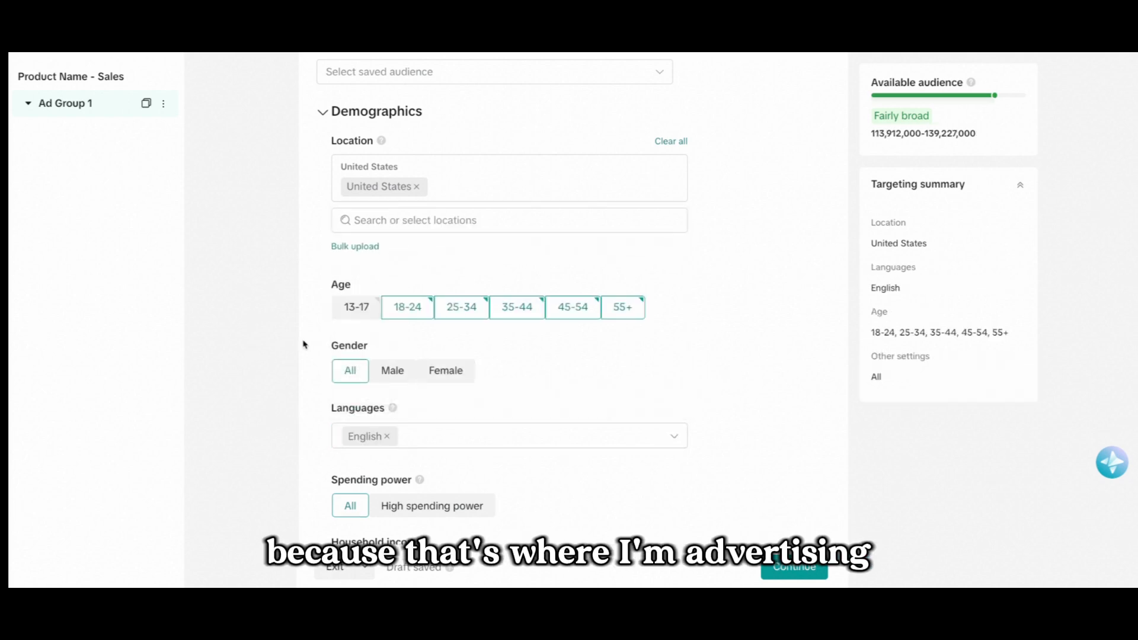
# Set the ad group's daily budget to 50 USD.
pyautogui.scroll(-2, 303, 344)
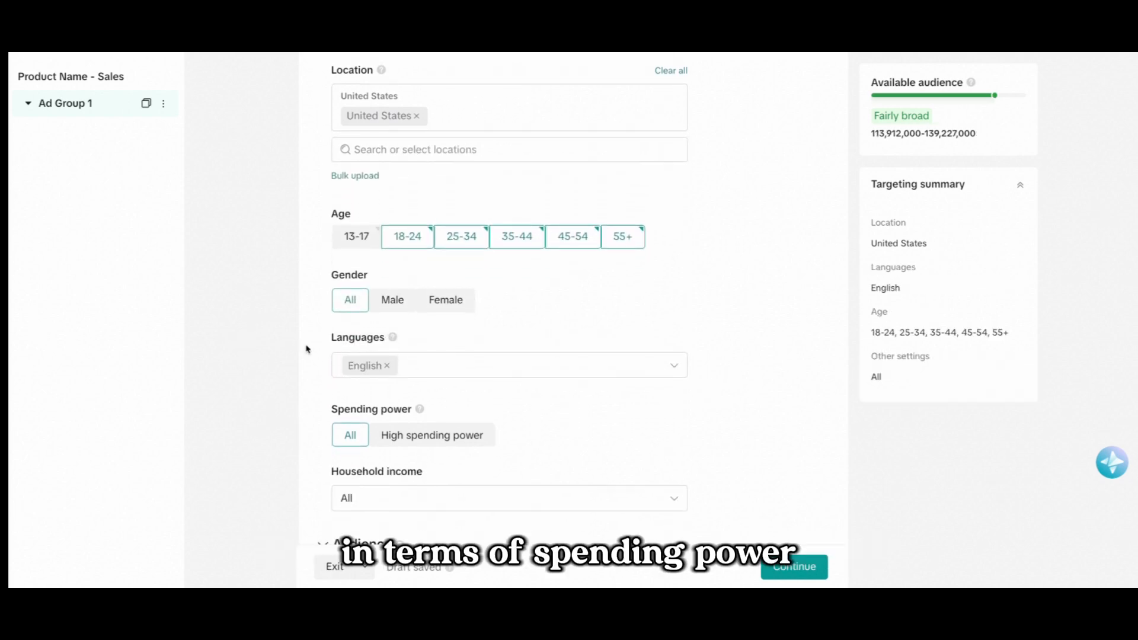
pyautogui.scroll(-5, 307, 349)
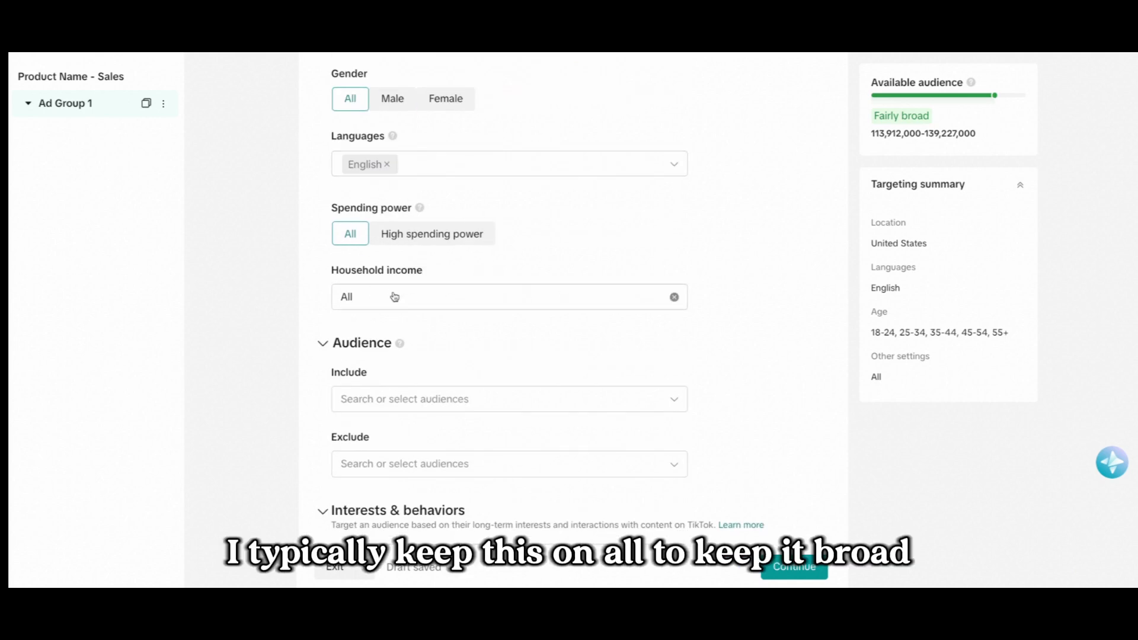
pyautogui.scroll(-4, 432, 295)
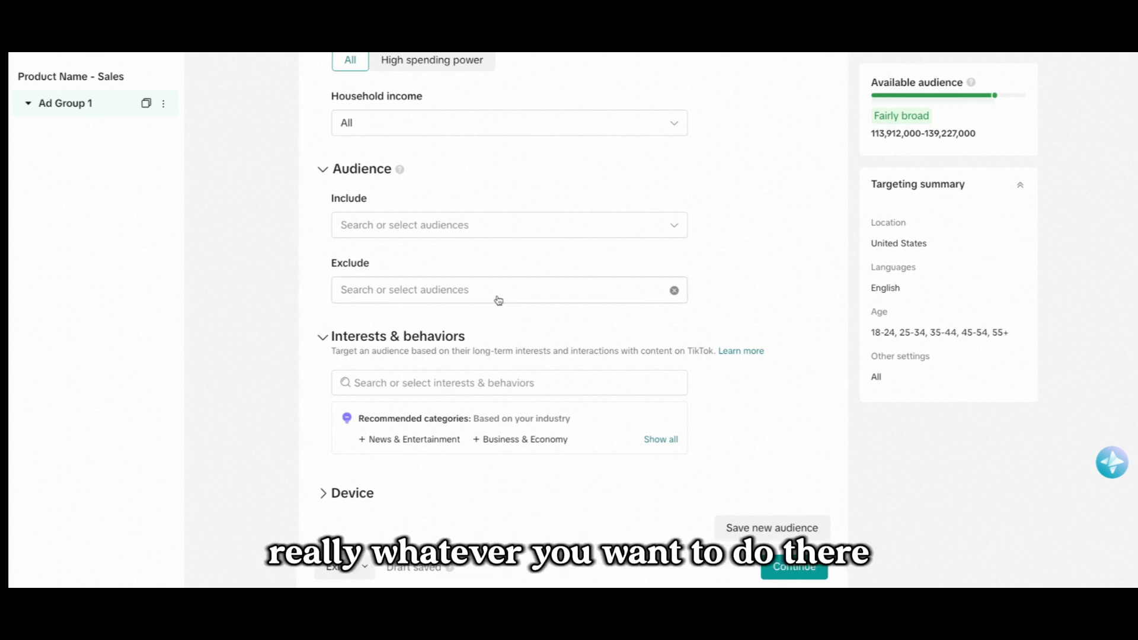
pyautogui.scroll(-1, 514, 279)
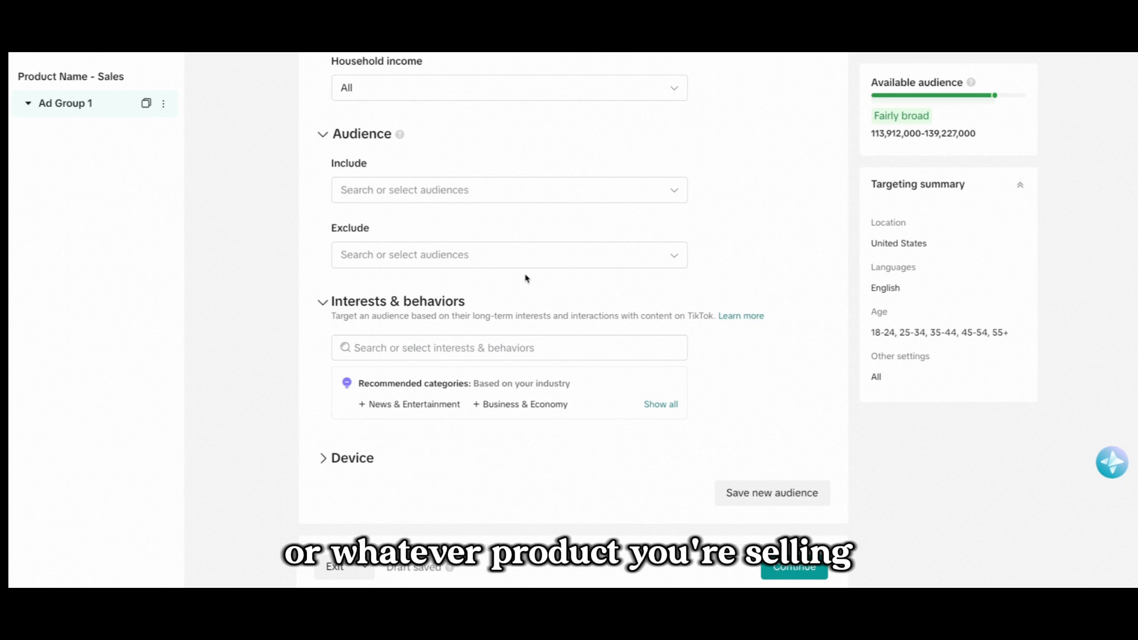
pyautogui.scroll(-5, 516, 273)
pyautogui.scroll(6, 533, 322)
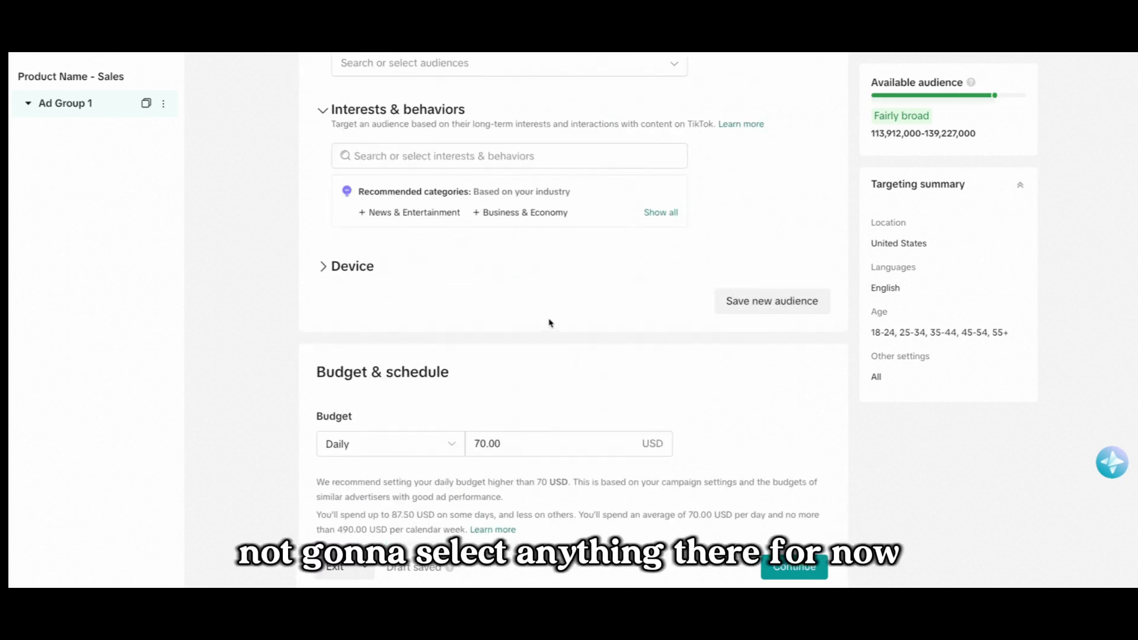
pyautogui.scroll(-3, 561, 333)
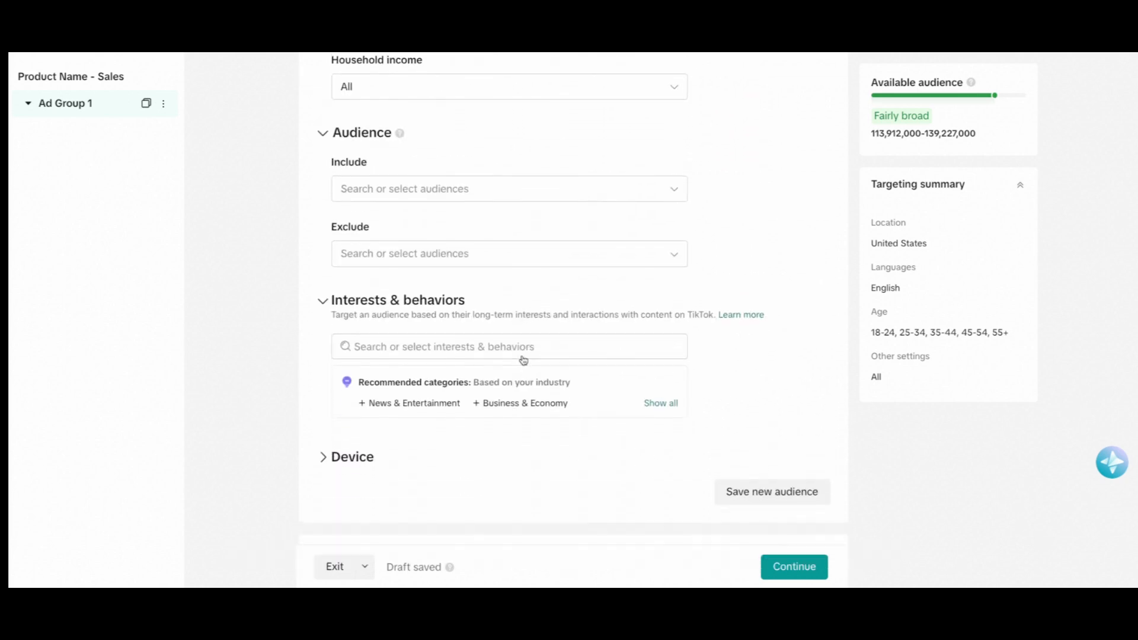
pyautogui.scroll(-4, 501, 343)
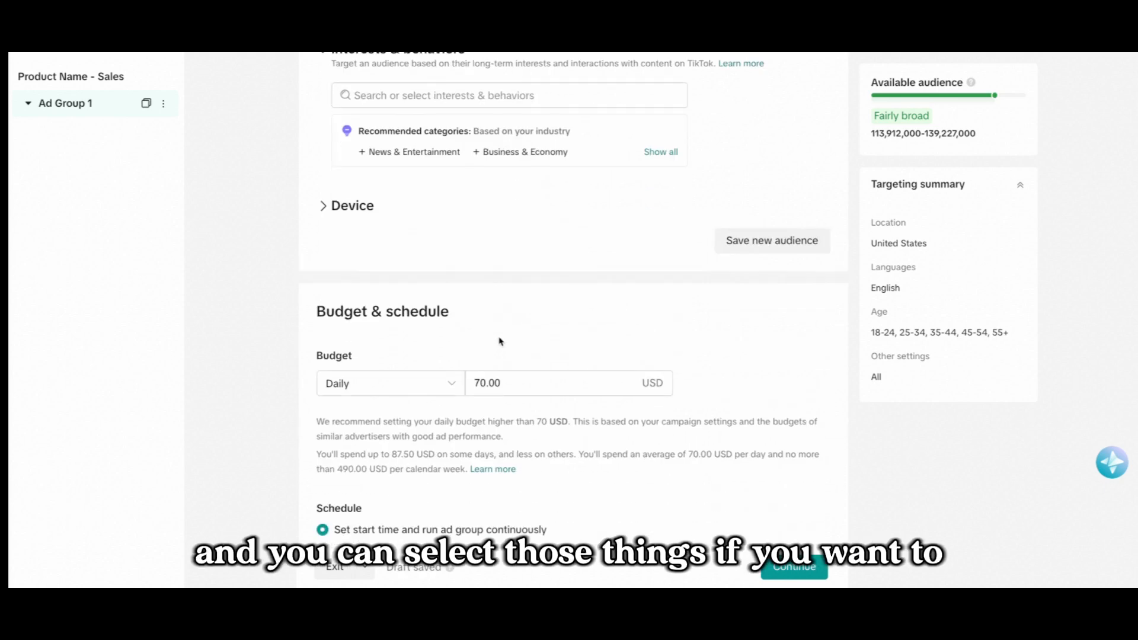
pyautogui.scroll(-3, 484, 333)
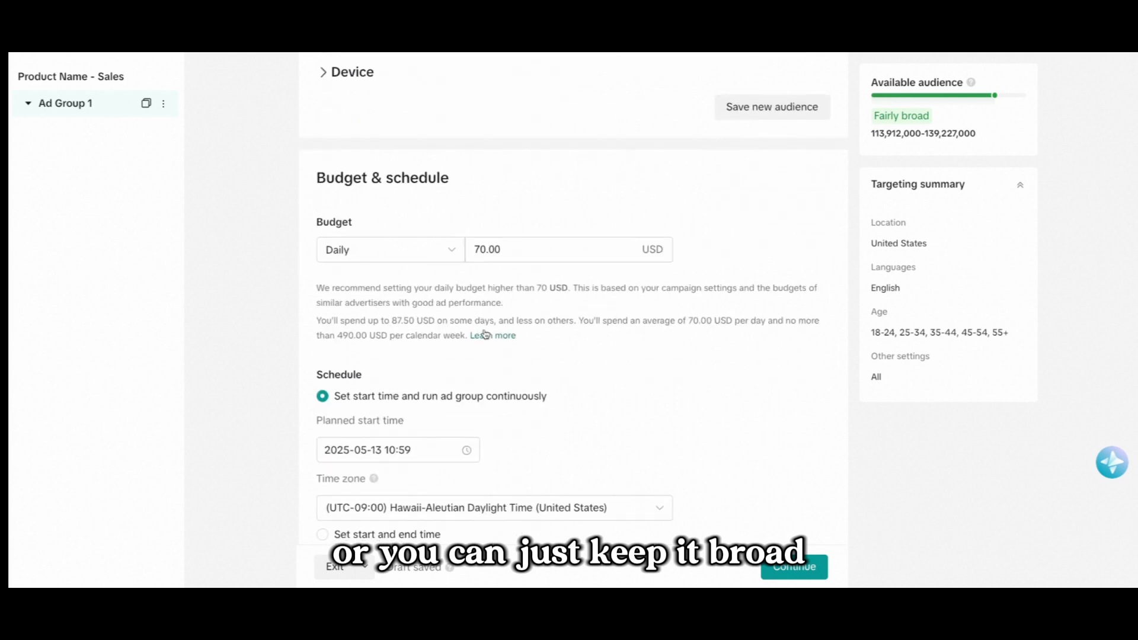
pyautogui.doubleClick(531, 249)
pyautogui.write('50')
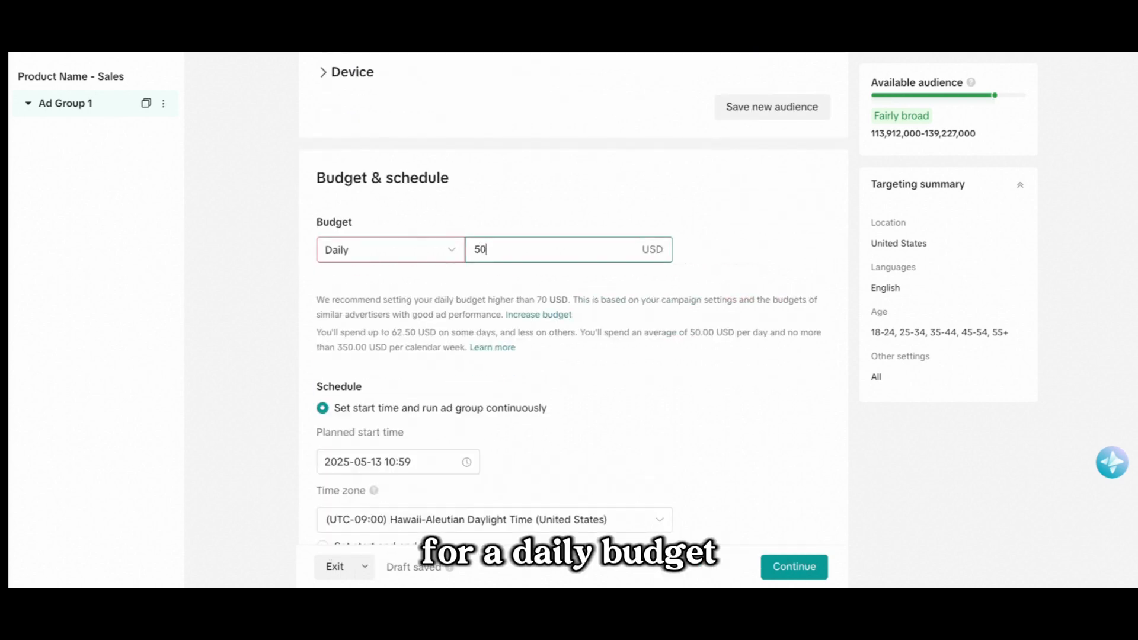
pyautogui.click(515, 225)
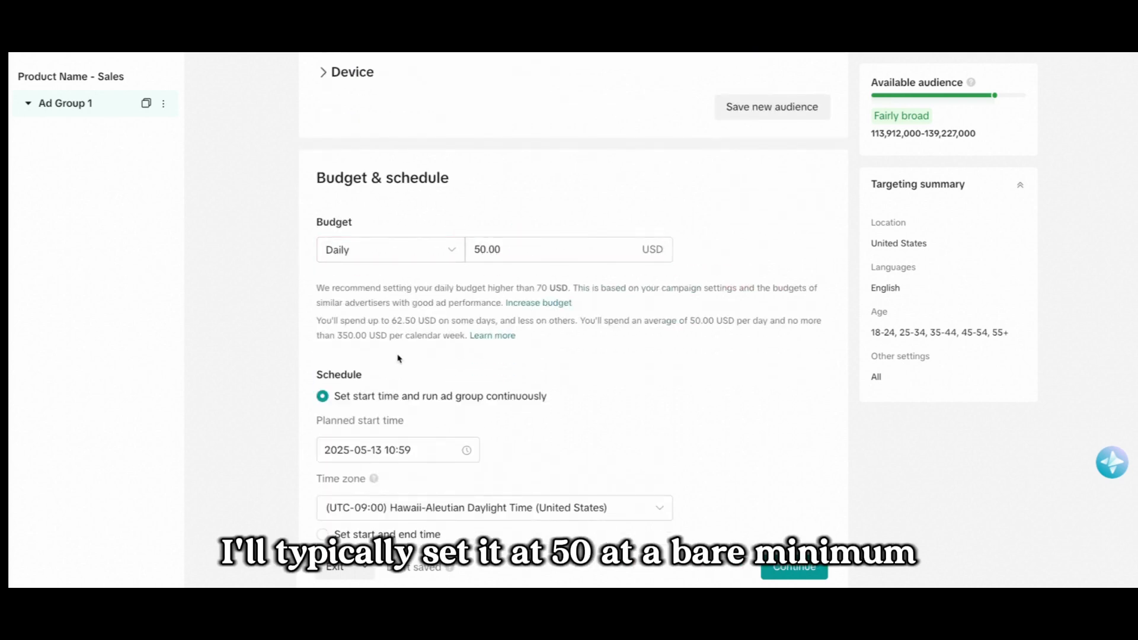
# Review the time zone and Conversion optimization goal, then continue to the ad setup.
pyautogui.scroll(-3, 391, 355)
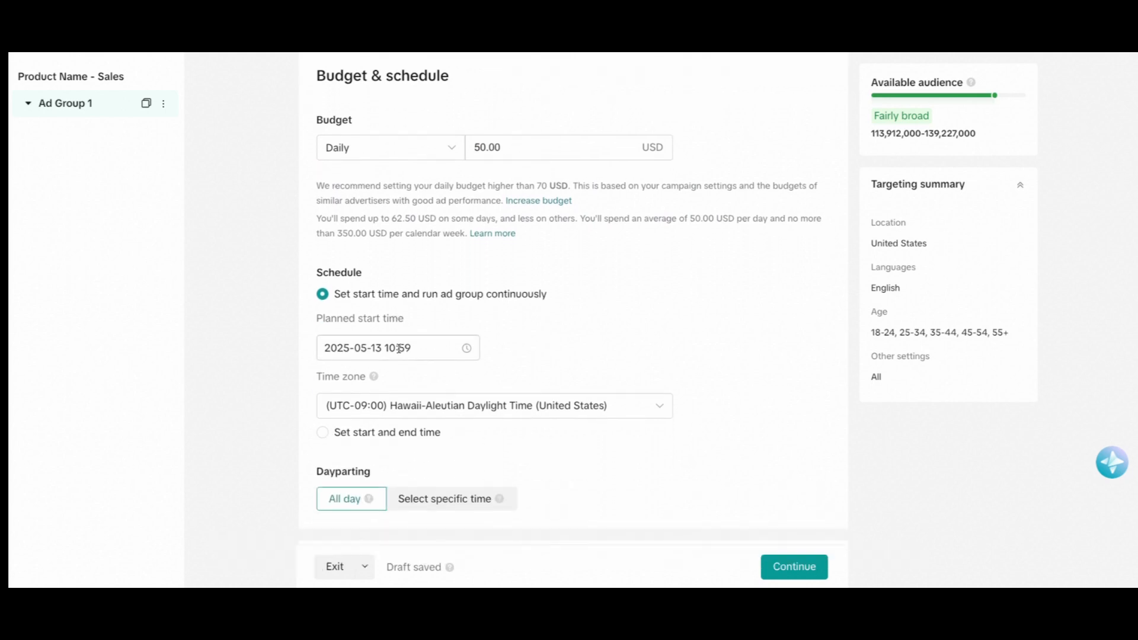
pyautogui.click(450, 361)
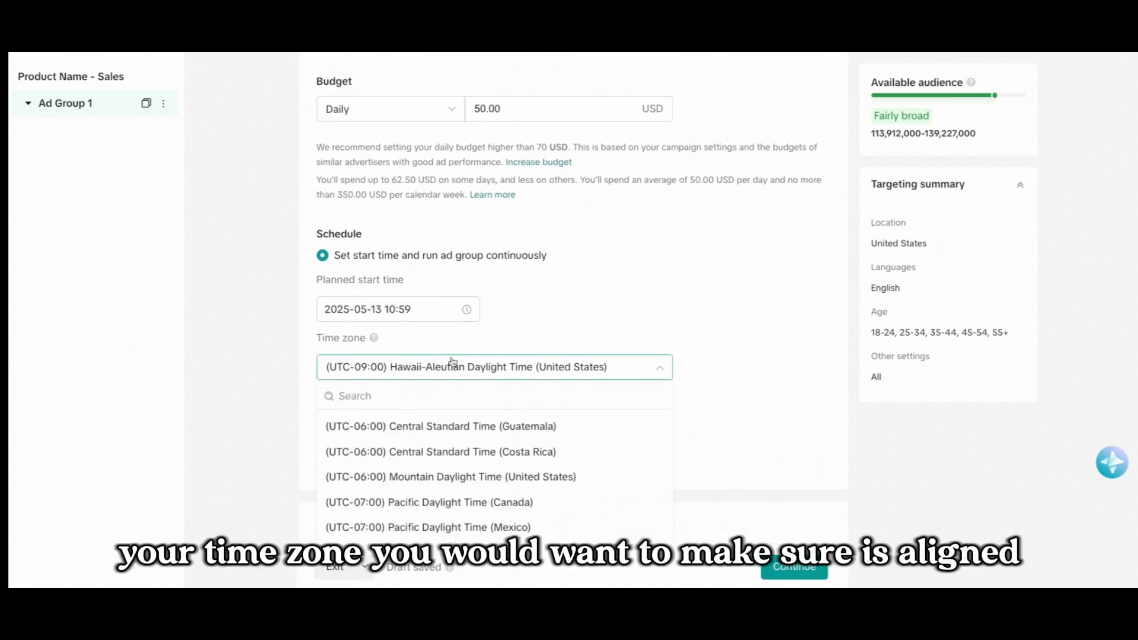
pyautogui.click(498, 355)
pyautogui.scroll(-2, 488, 352)
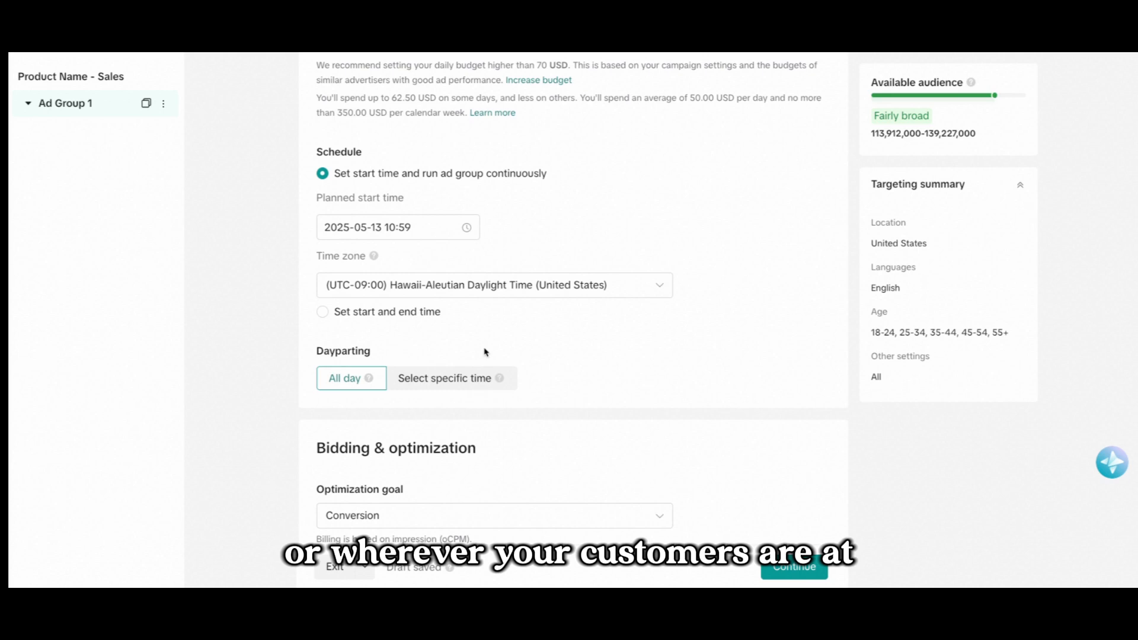
pyautogui.scroll(-4, 485, 352)
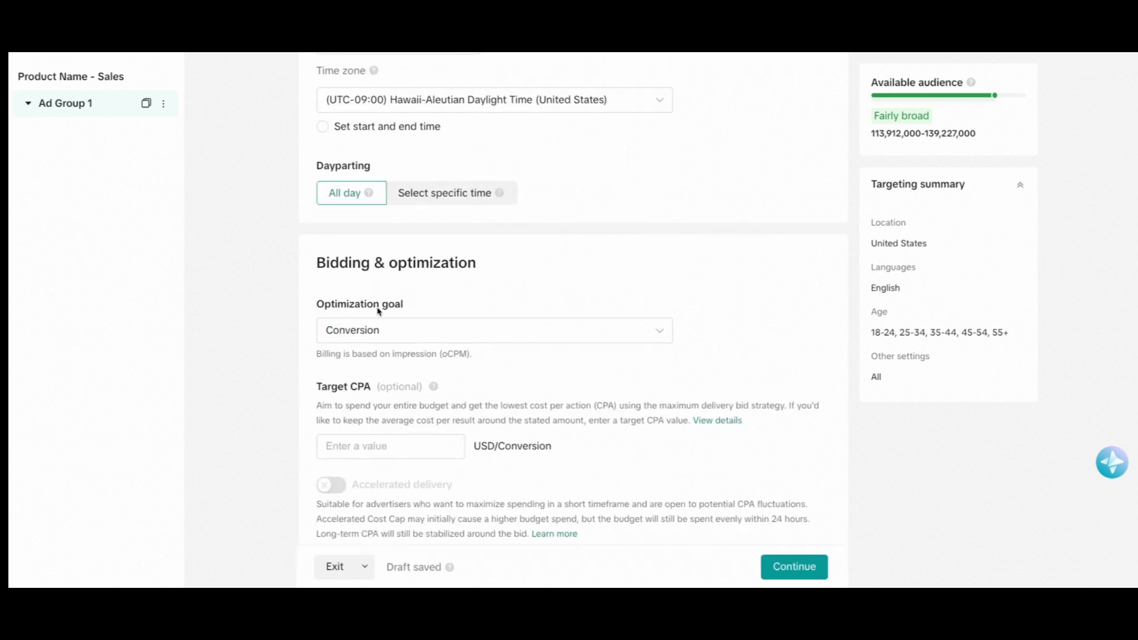
pyautogui.click(399, 325)
pyautogui.click(374, 437)
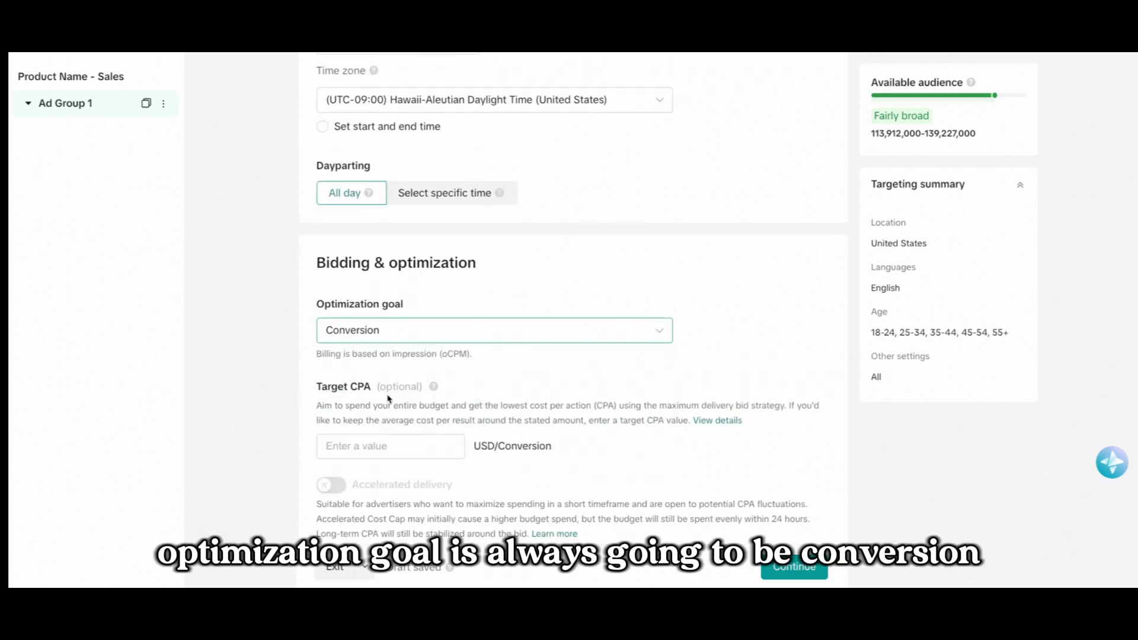
pyautogui.scroll(-2, 409, 377)
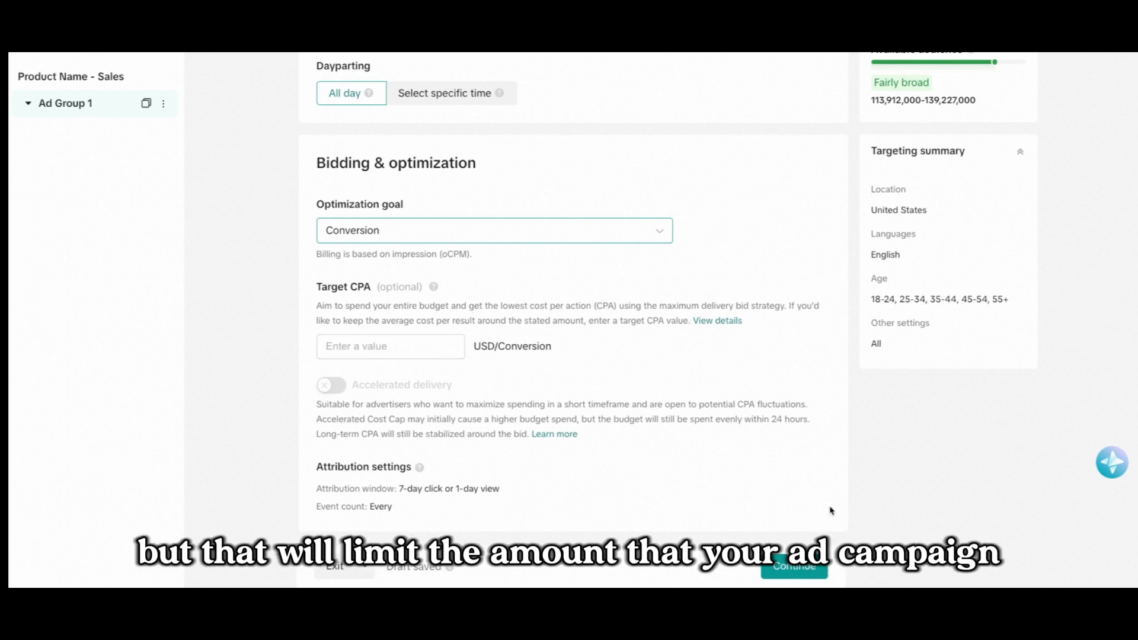
pyautogui.click(817, 572)
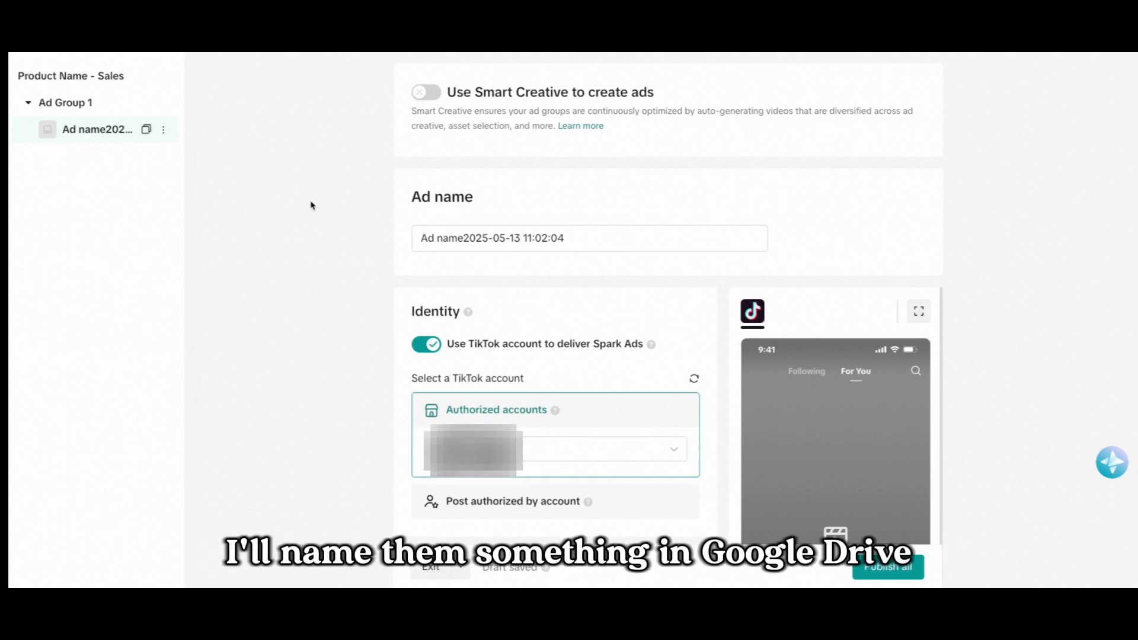
# Rename the ad as "Ad 1".
pyautogui.click(535, 230)
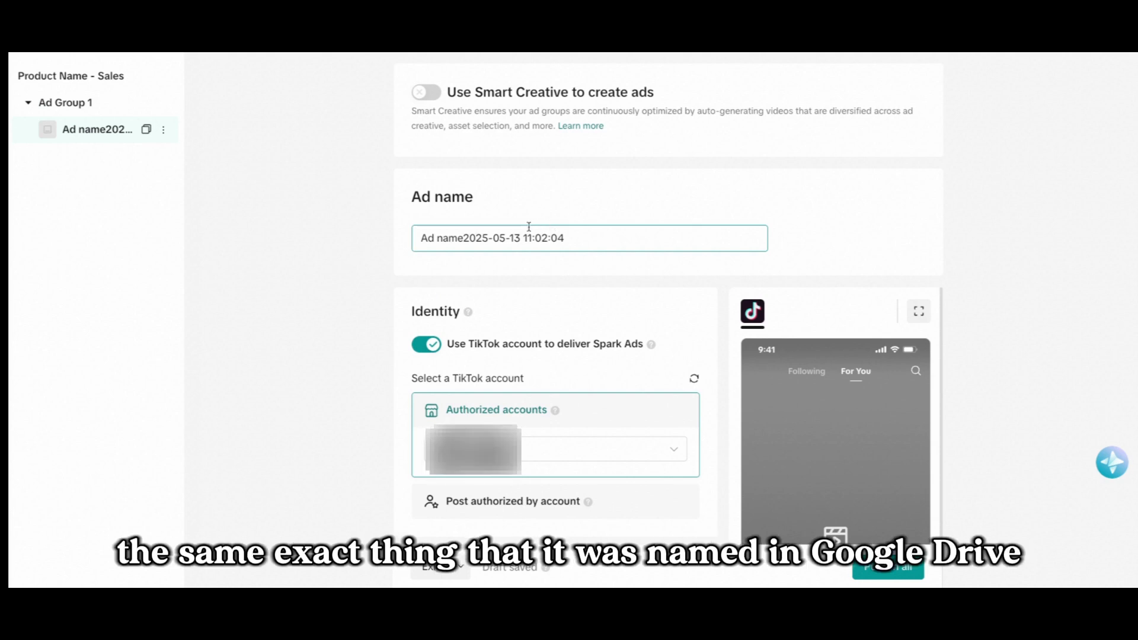
pyautogui.tripleClick(578, 242)
pyautogui.write('Ad 1')
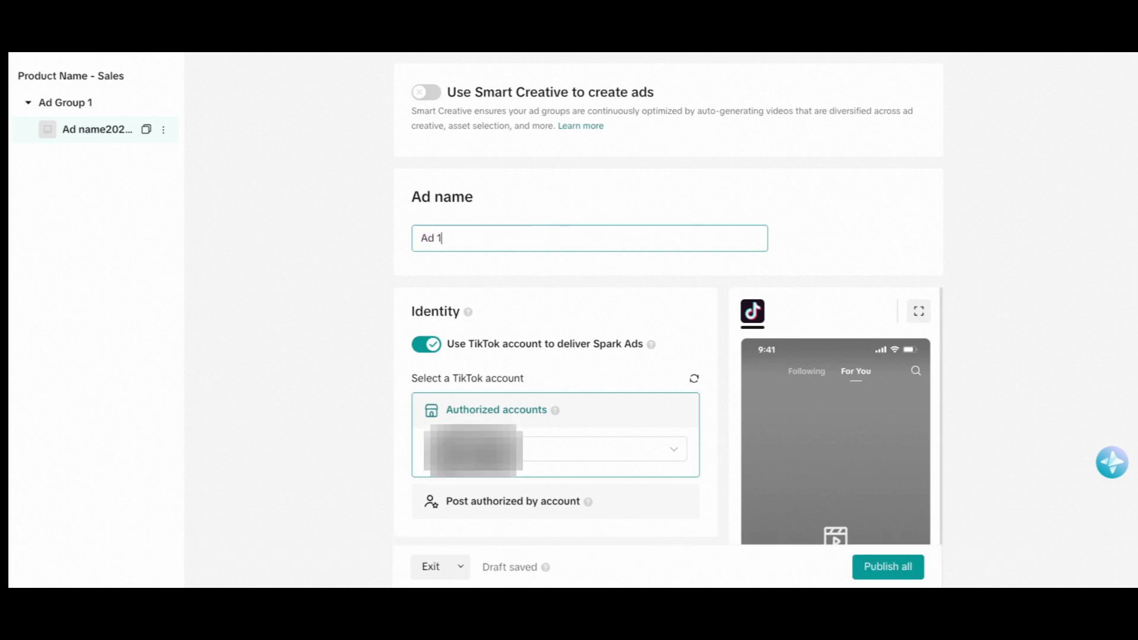
pyautogui.click(358, 297)
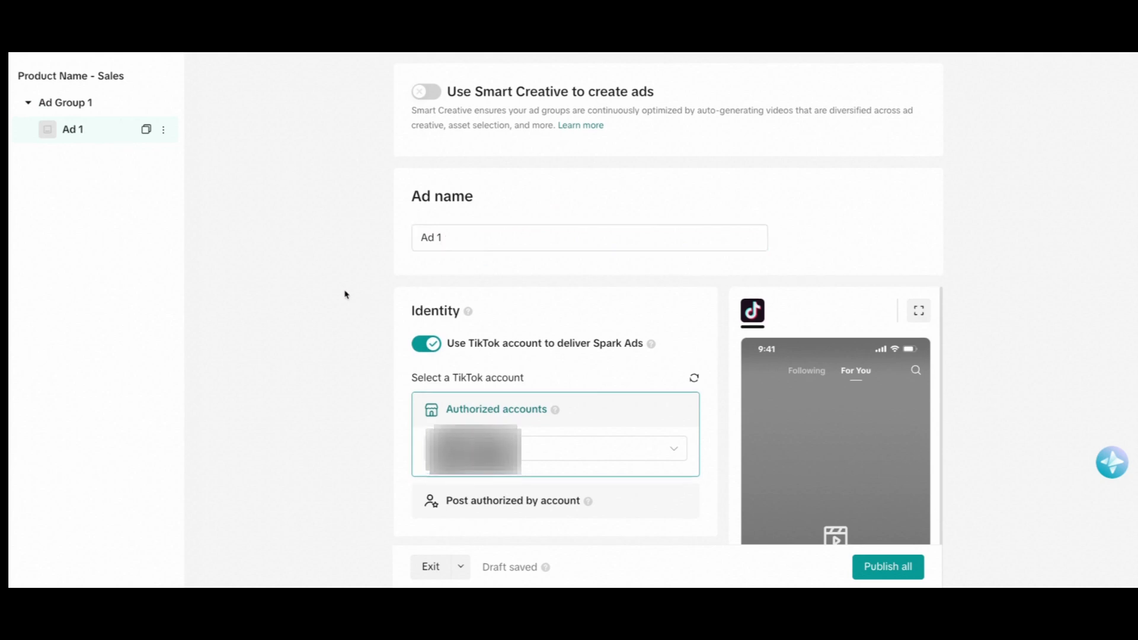
# Turn off using a TikTok account to deliver Spark Ads.
pyautogui.scroll(-1, 346, 295)
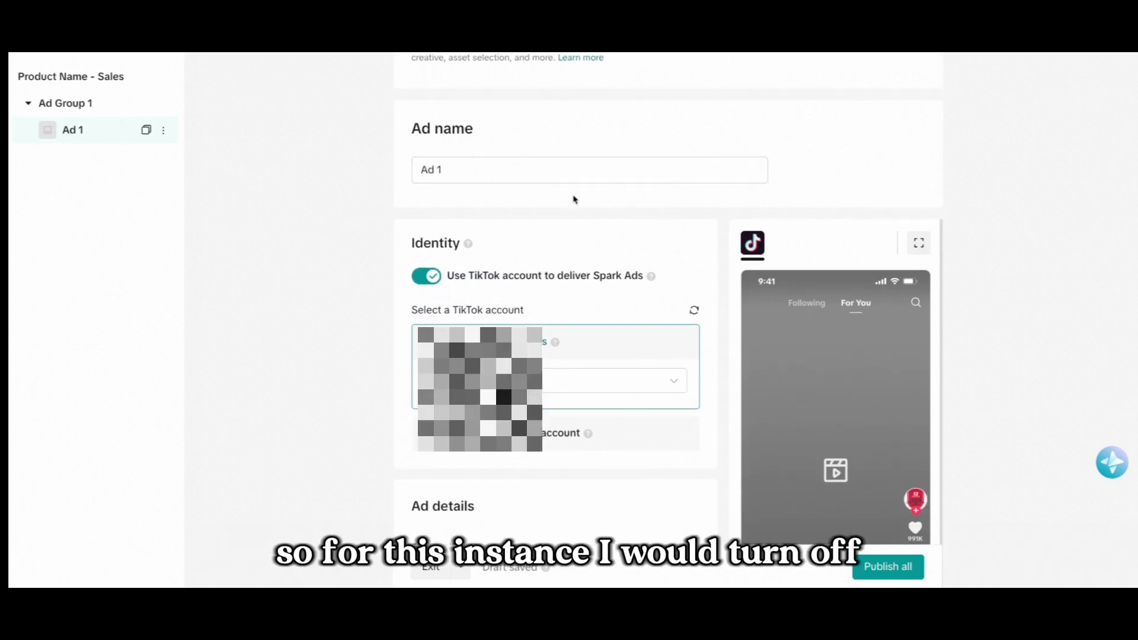
pyautogui.click(432, 276)
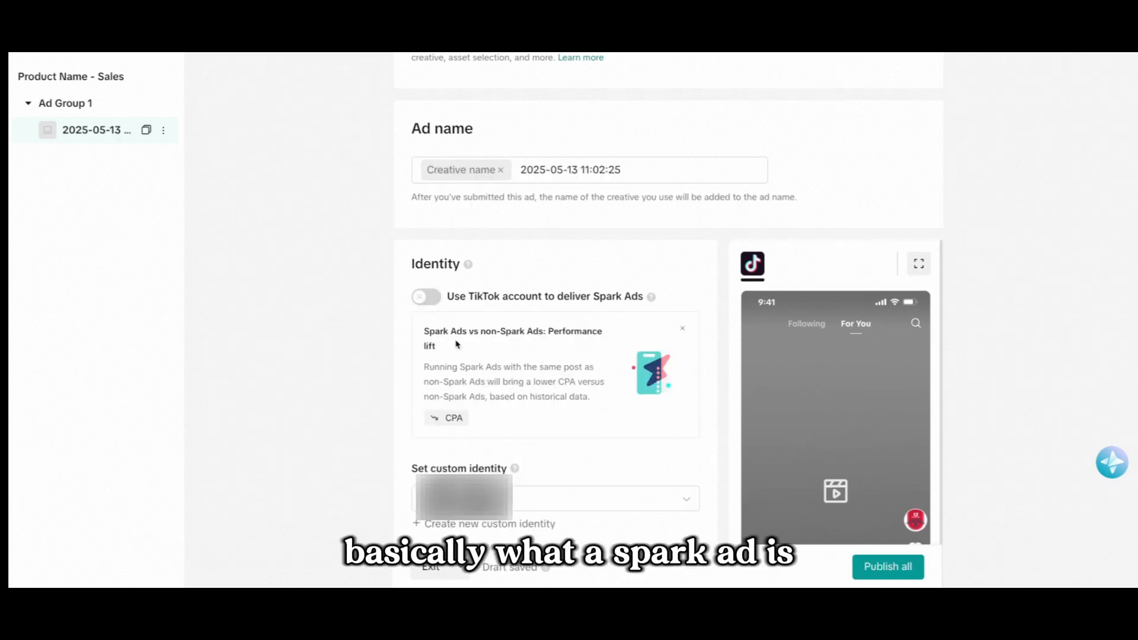
pyautogui.moveTo(654, 300)
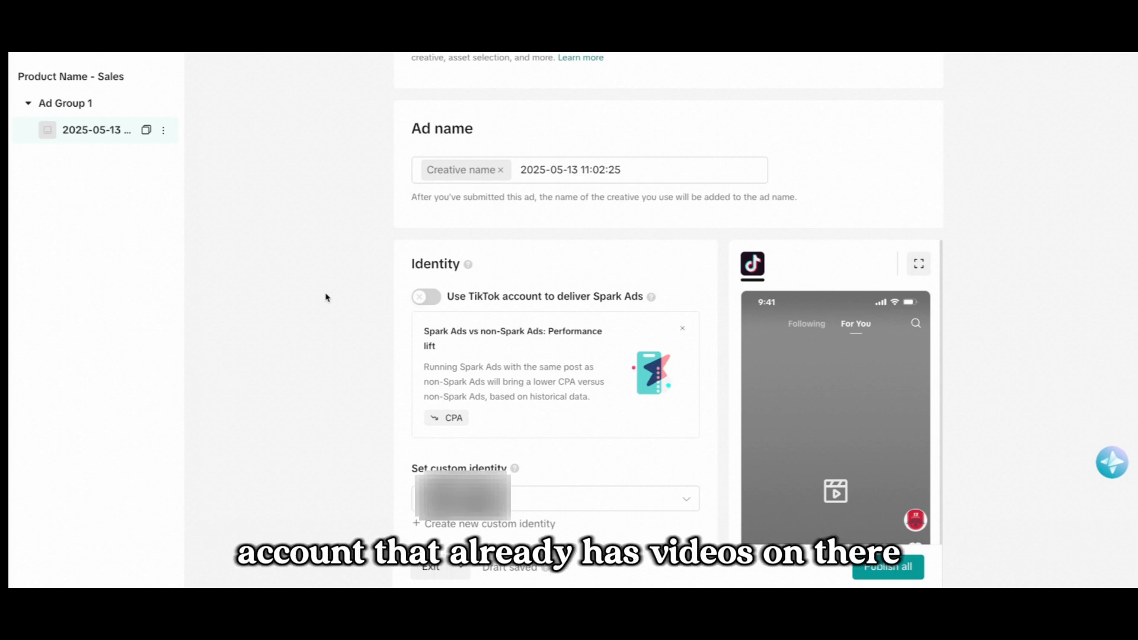
# Open the Add creatives panel to add videos or images to the ad.
pyautogui.scroll(-7, 534, 283)
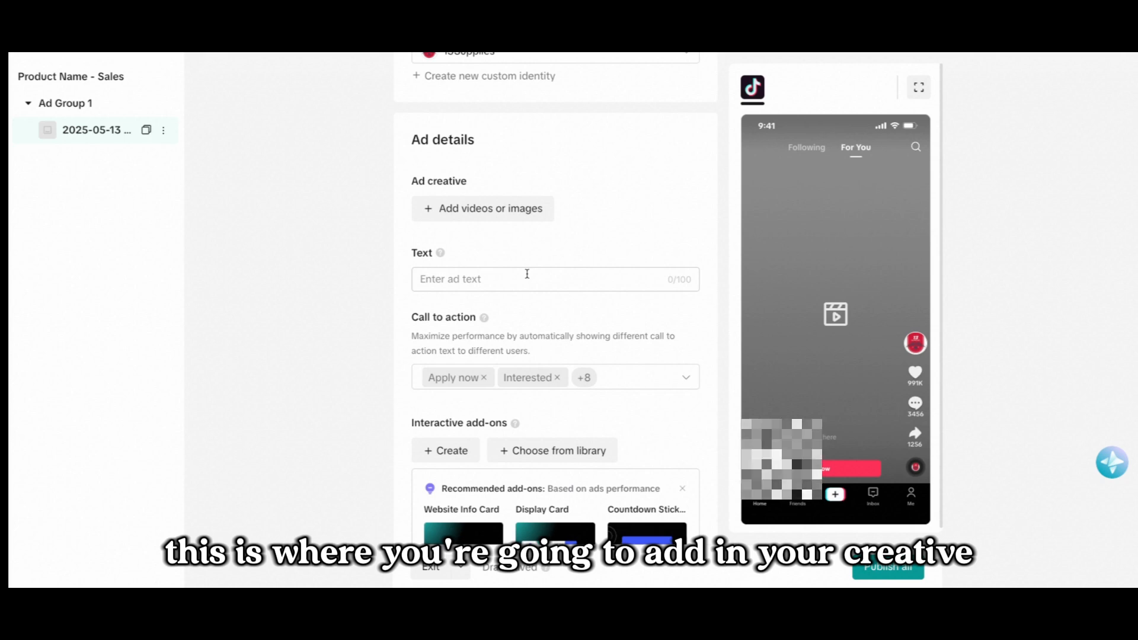
pyautogui.moveTo(439, 253)
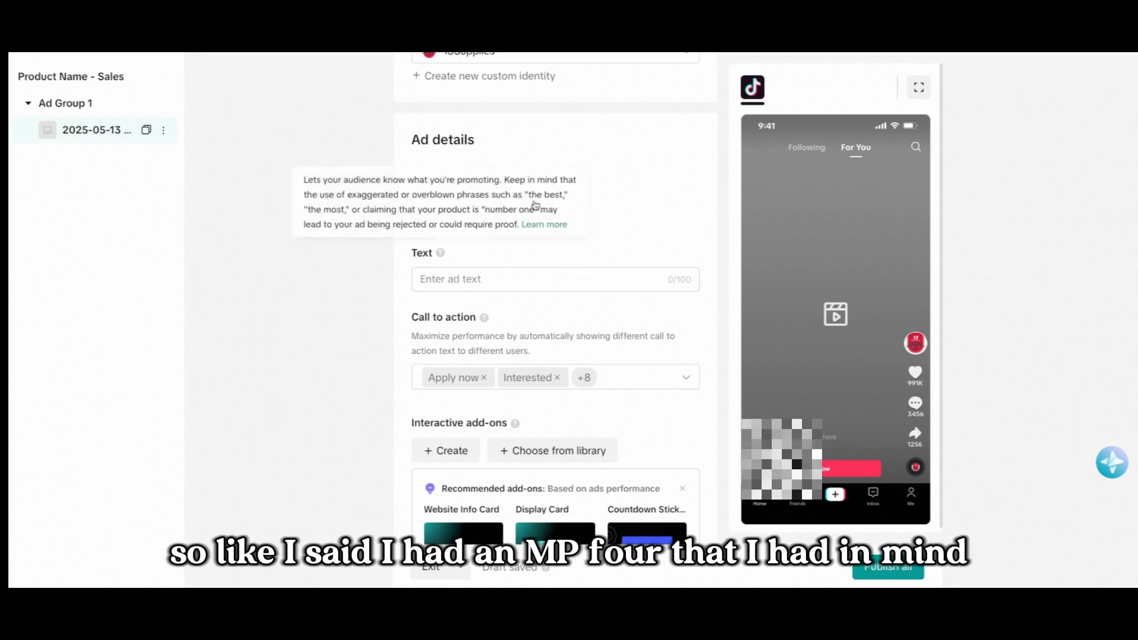
pyautogui.click(510, 211)
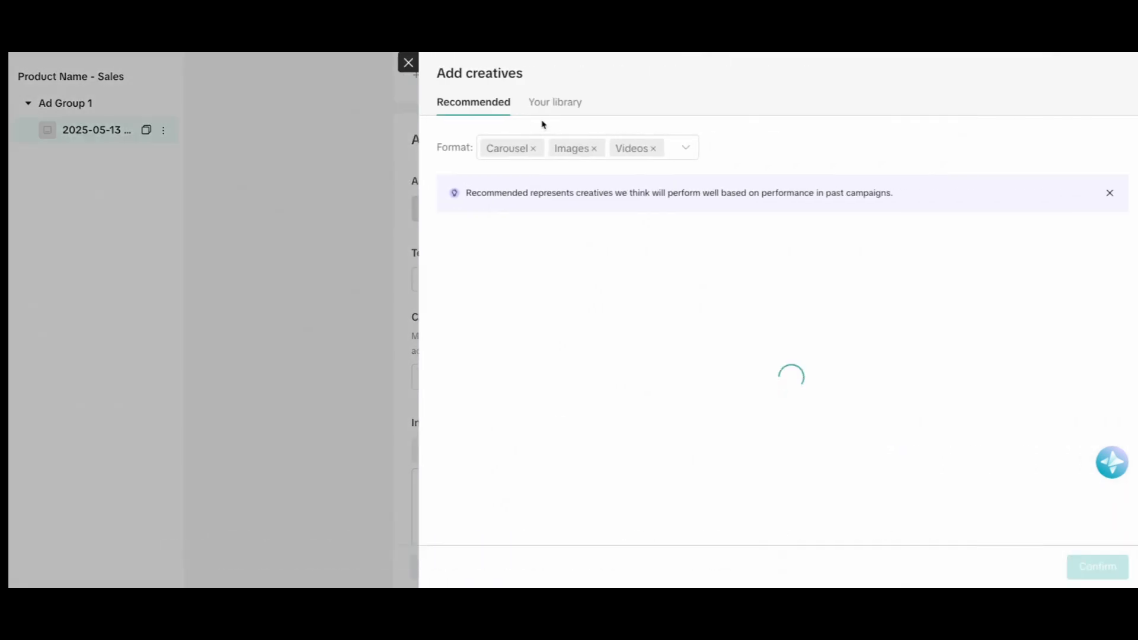
# Upload the video "Spritzin' it on the Combine.mp4" from the desktop to the library and add it to the ad.
pyautogui.click(557, 102)
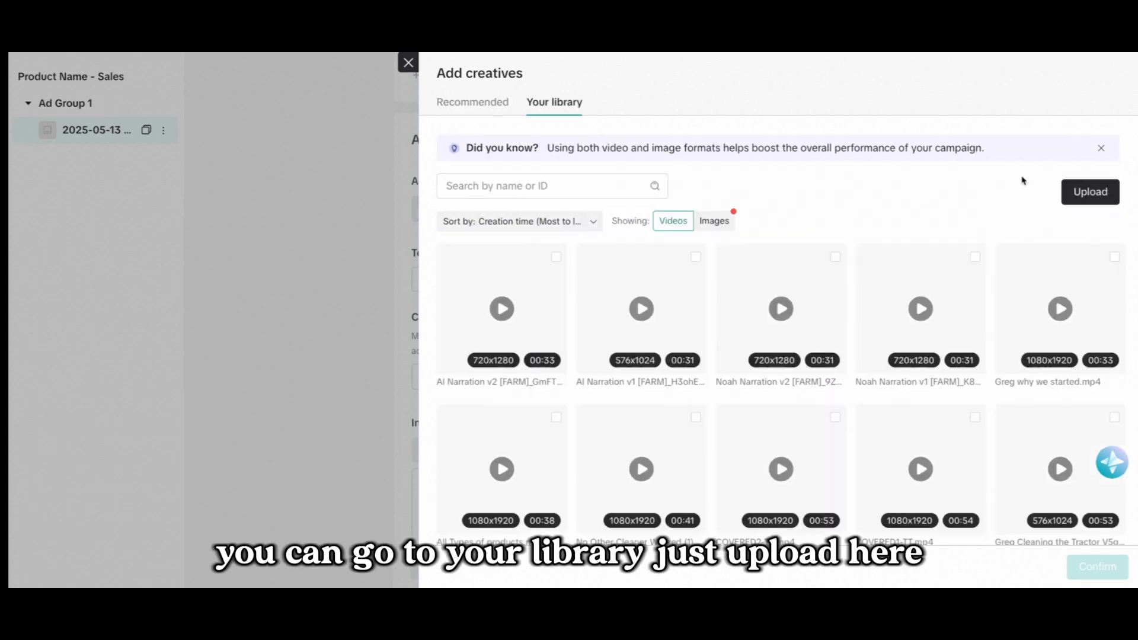
pyautogui.click(1085, 191)
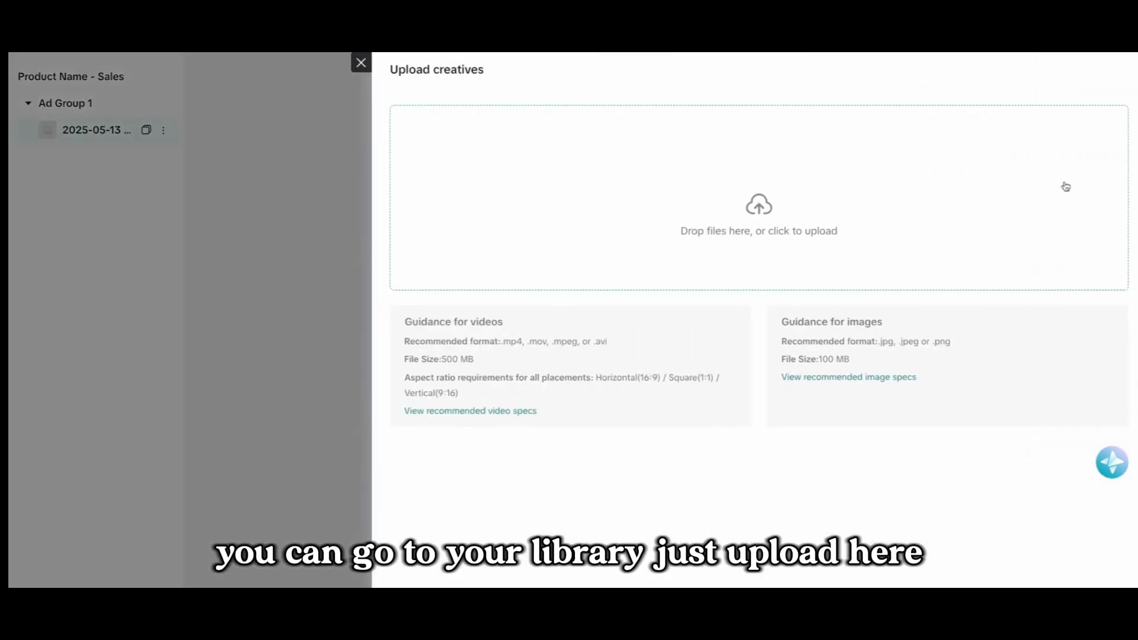
pyautogui.click(646, 218)
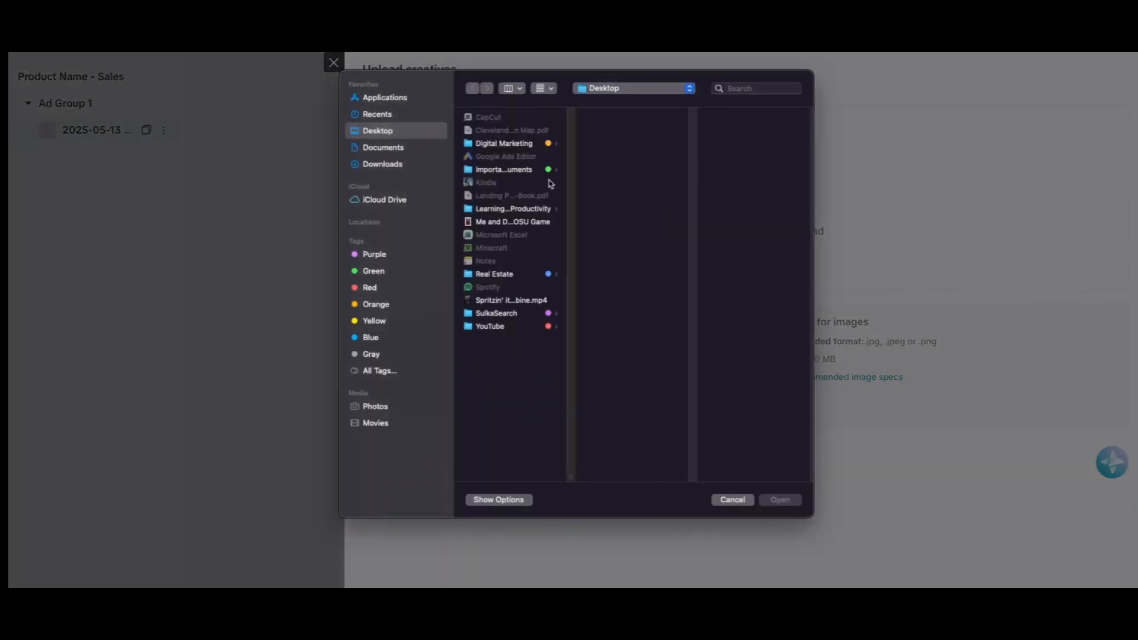
pyautogui.click(510, 300)
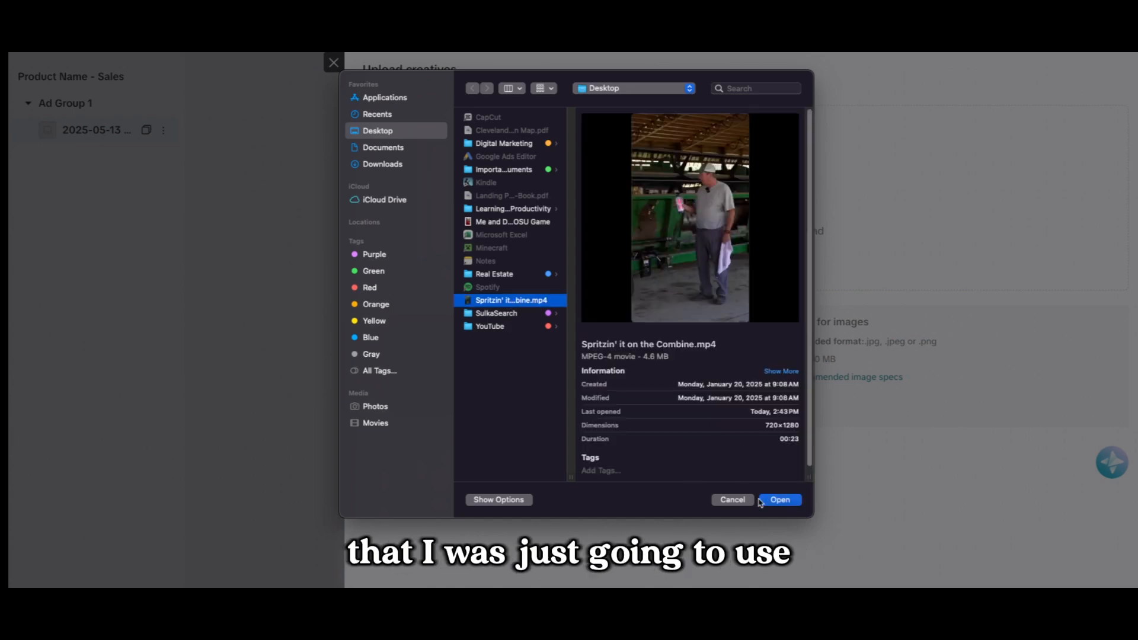
pyautogui.click(780, 500)
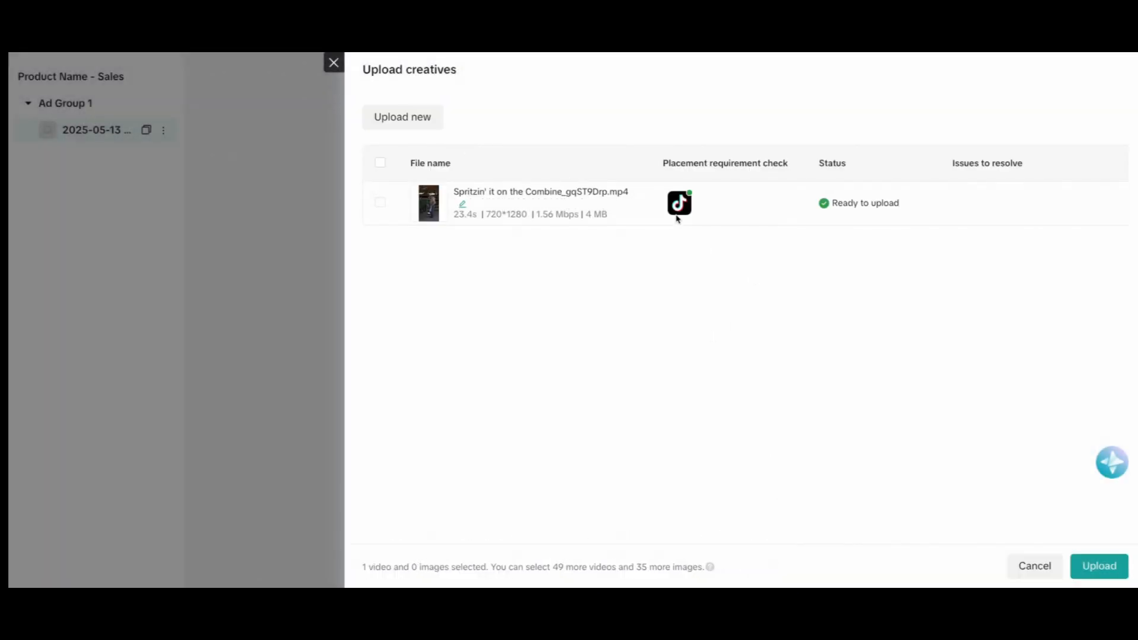
pyautogui.click(1098, 566)
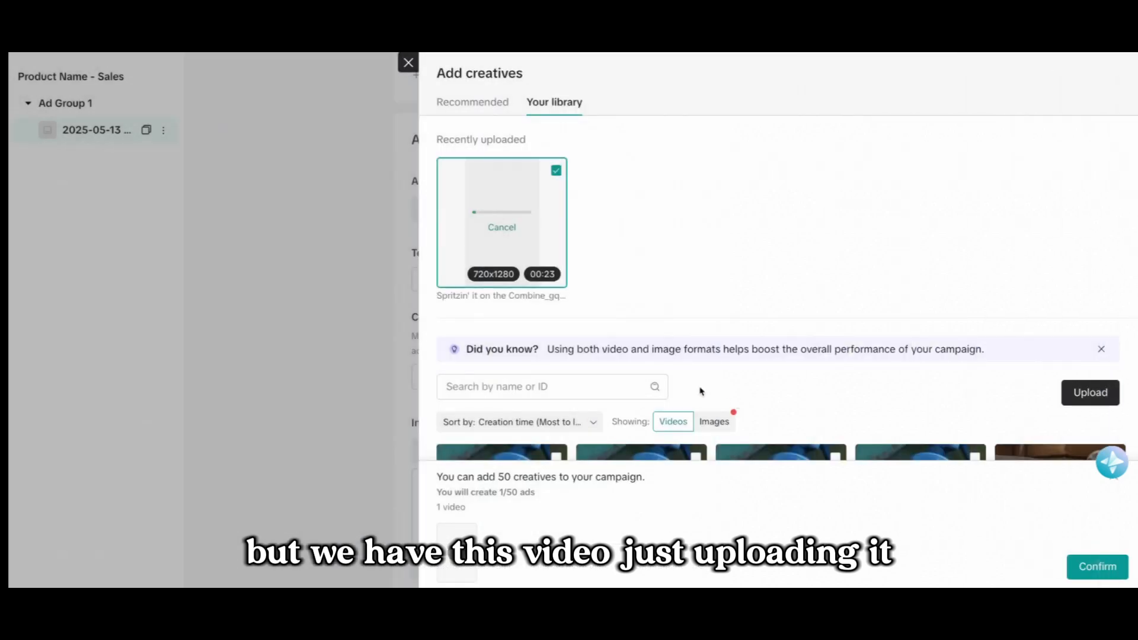
pyautogui.click(1097, 566)
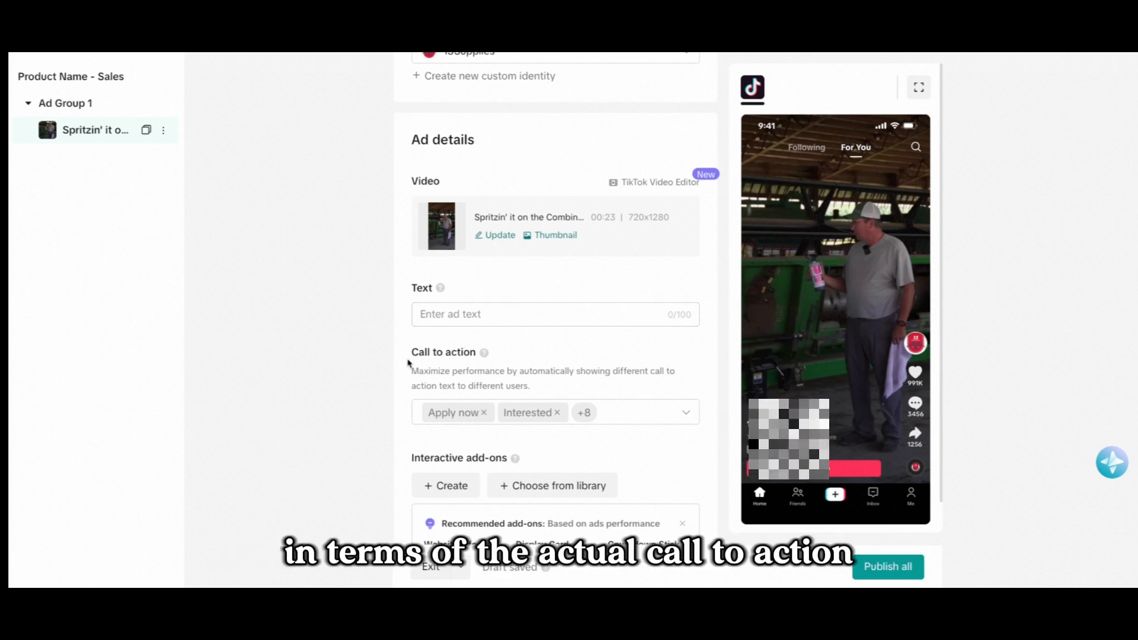
# Replace the default call to action options with only "Shop now".
pyautogui.moveTo(407, 363); pyautogui.dragTo(476, 354)
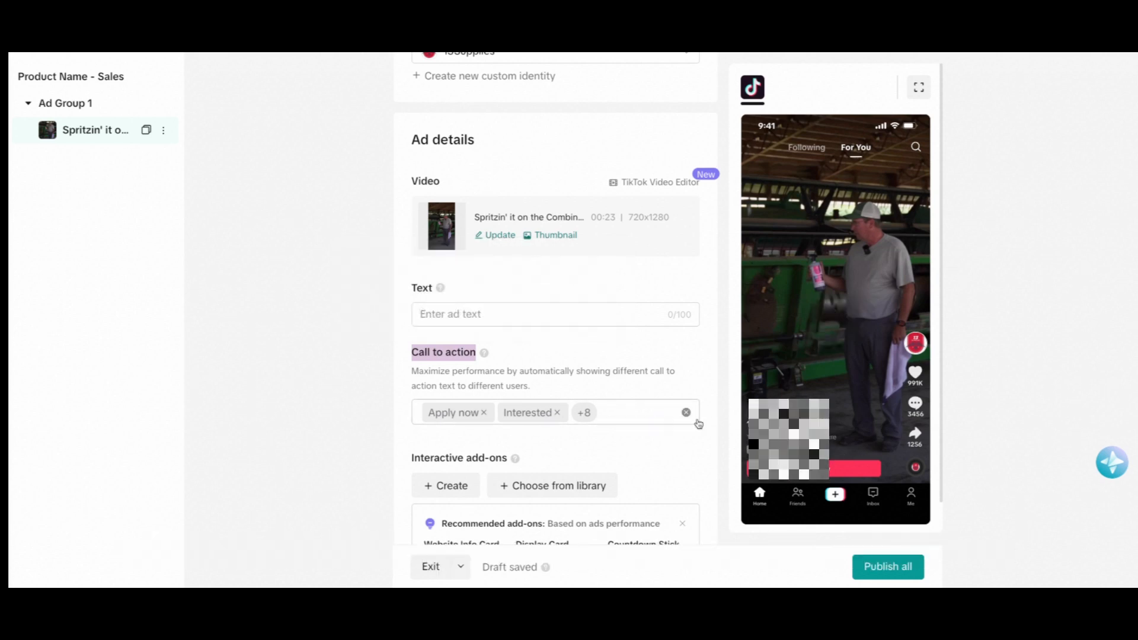
pyautogui.click(686, 413)
pyautogui.click(485, 410)
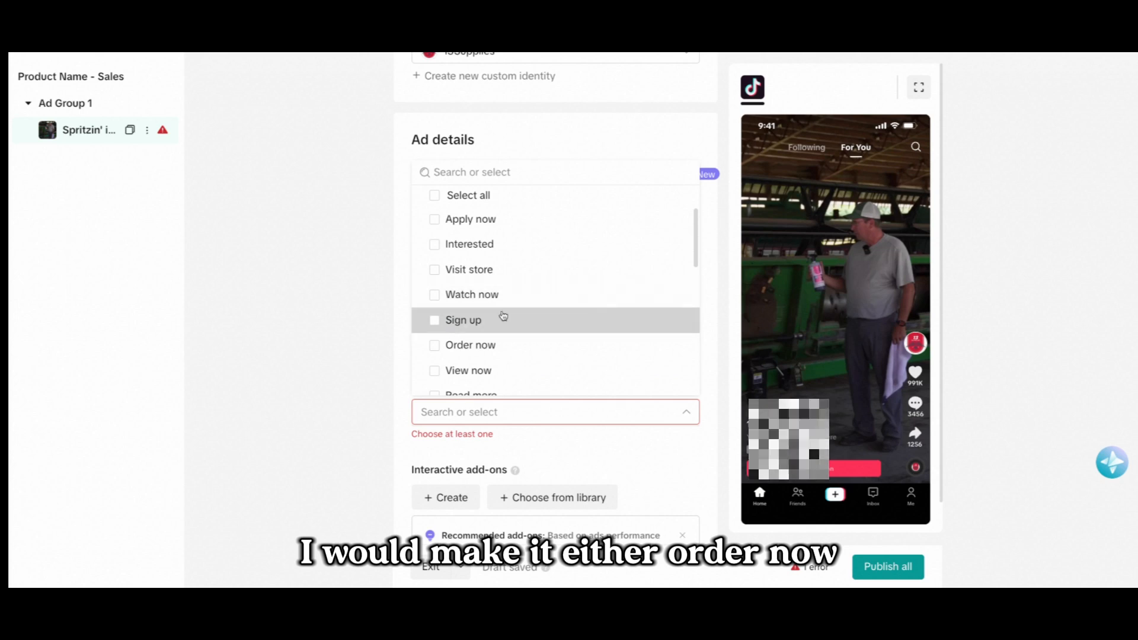
pyautogui.scroll(-3, 517, 265)
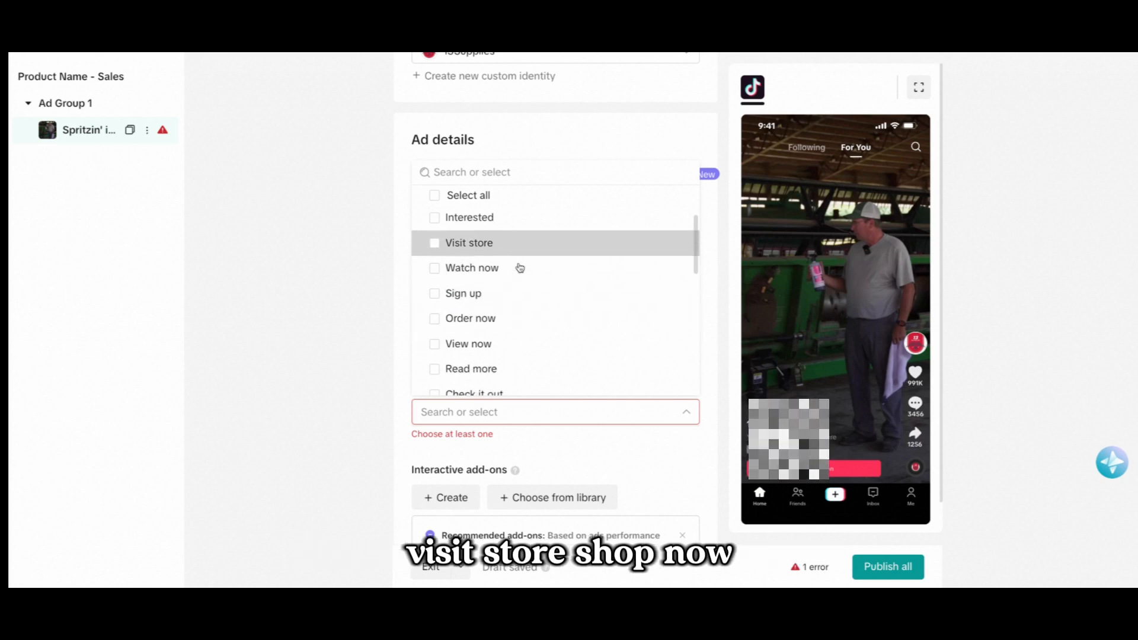
pyautogui.scroll(-3, 527, 274)
pyautogui.scroll(-3, 536, 302)
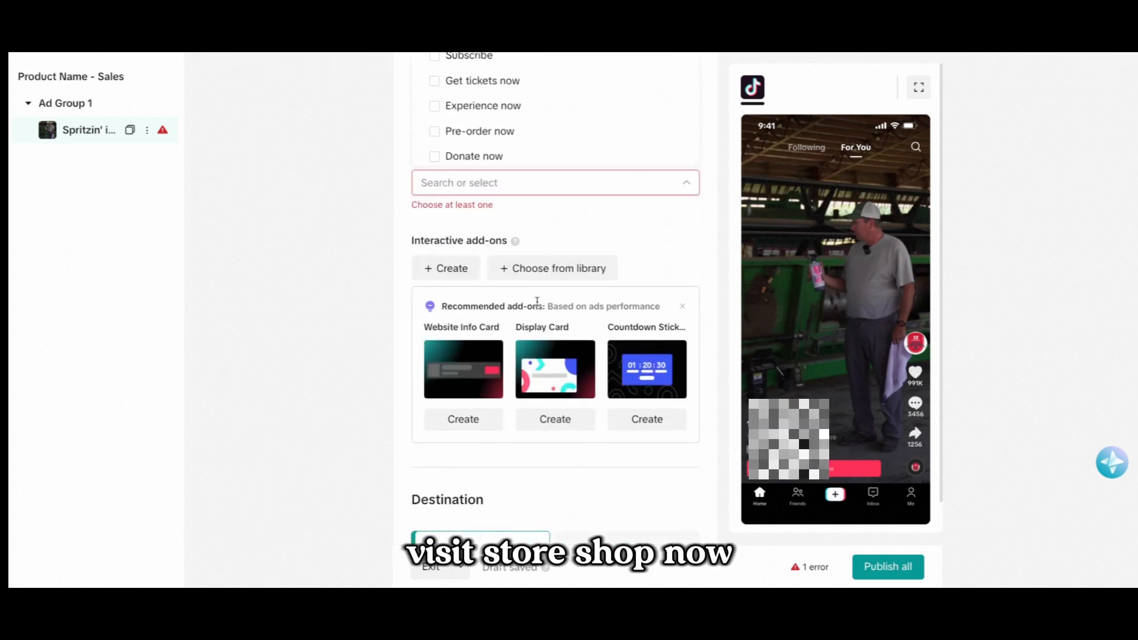
pyautogui.scroll(3, 534, 294)
pyautogui.scroll(4, 535, 294)
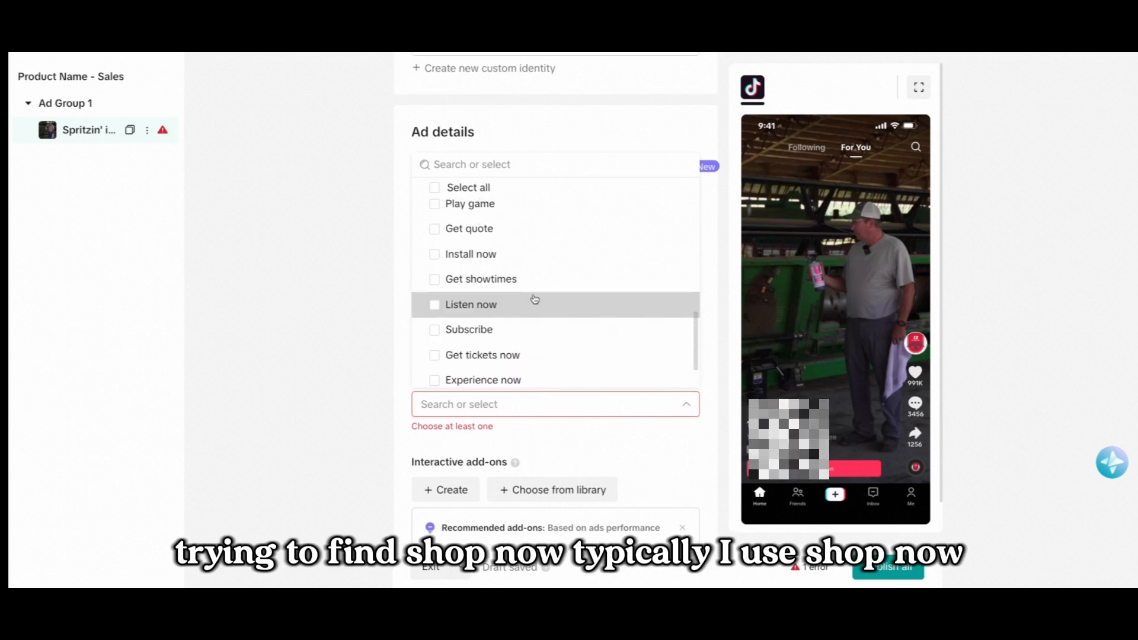
pyautogui.scroll(2, 534, 299)
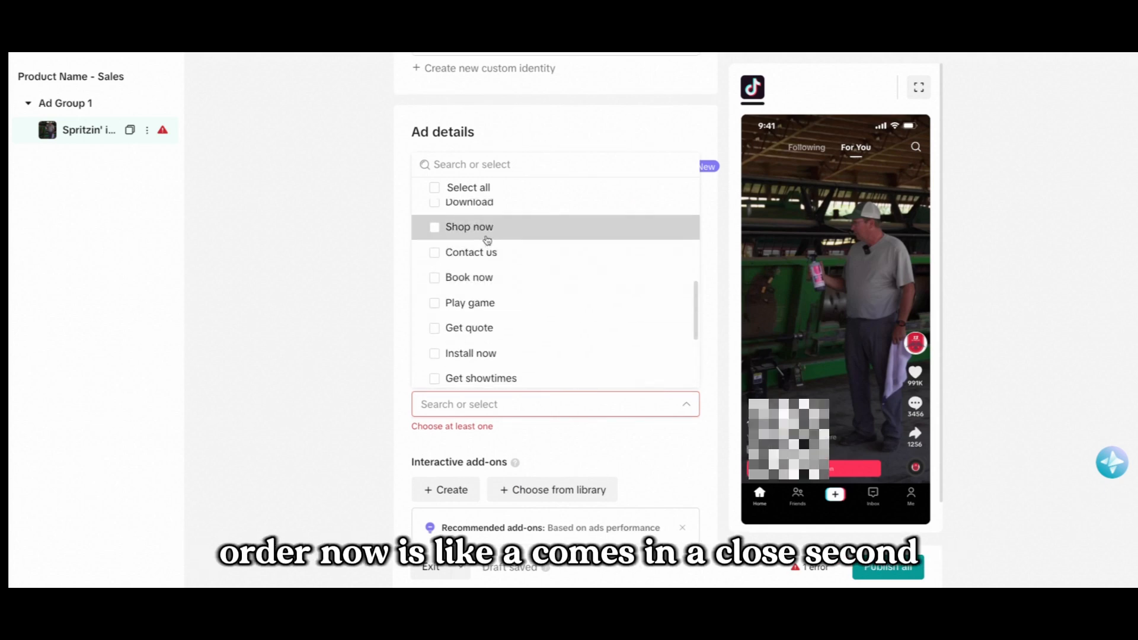
pyautogui.click(487, 236)
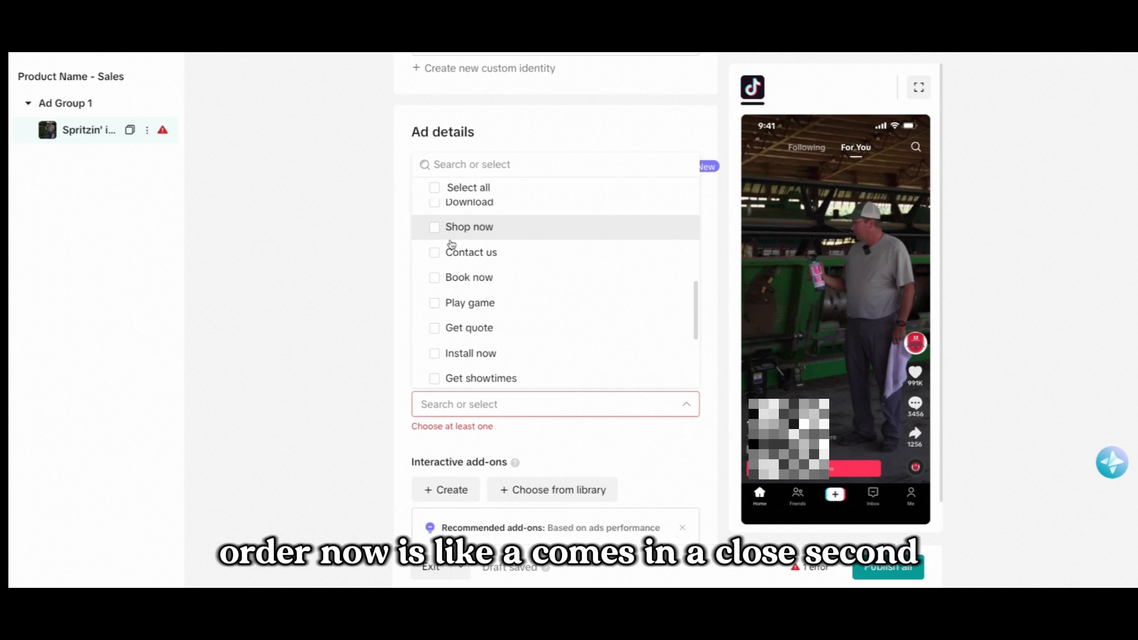
pyautogui.click(358, 304)
# Authorize the ad and its performance metrics to be displayed on TikTok branded or affiliated platforms.
pyautogui.scroll(-5, 418, 353)
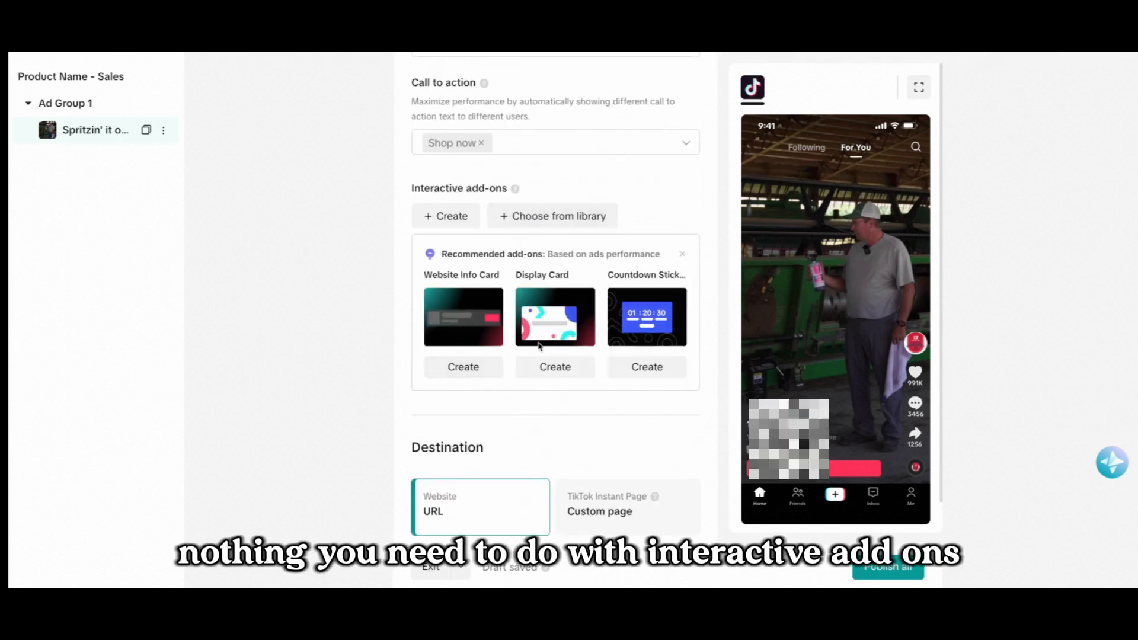
pyautogui.scroll(-3, 351, 364)
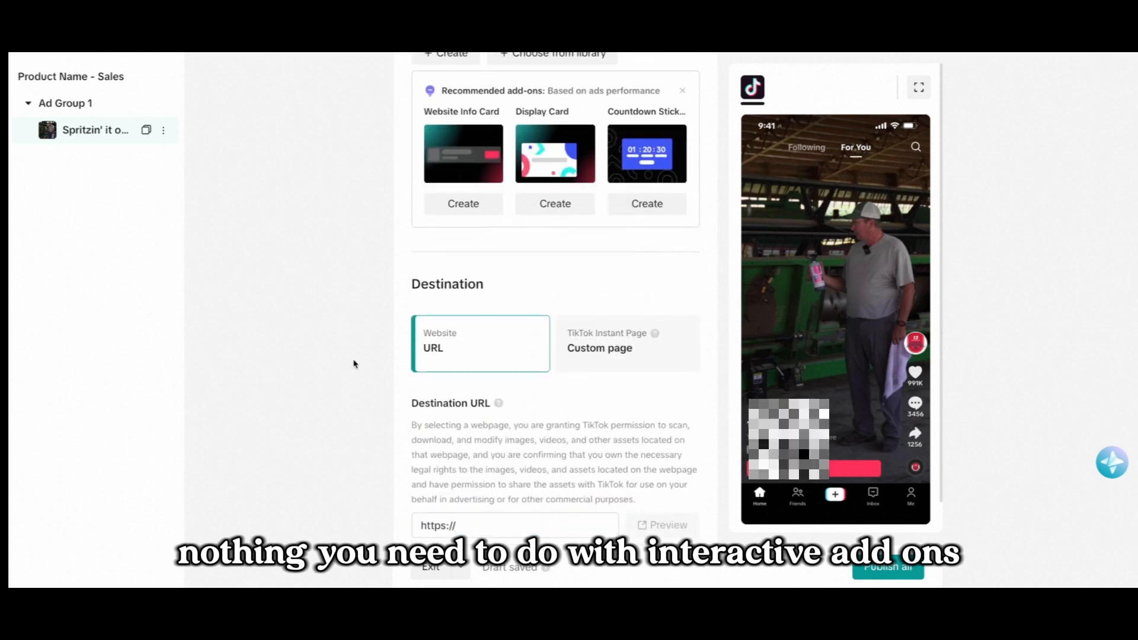
pyautogui.scroll(-1, 362, 364)
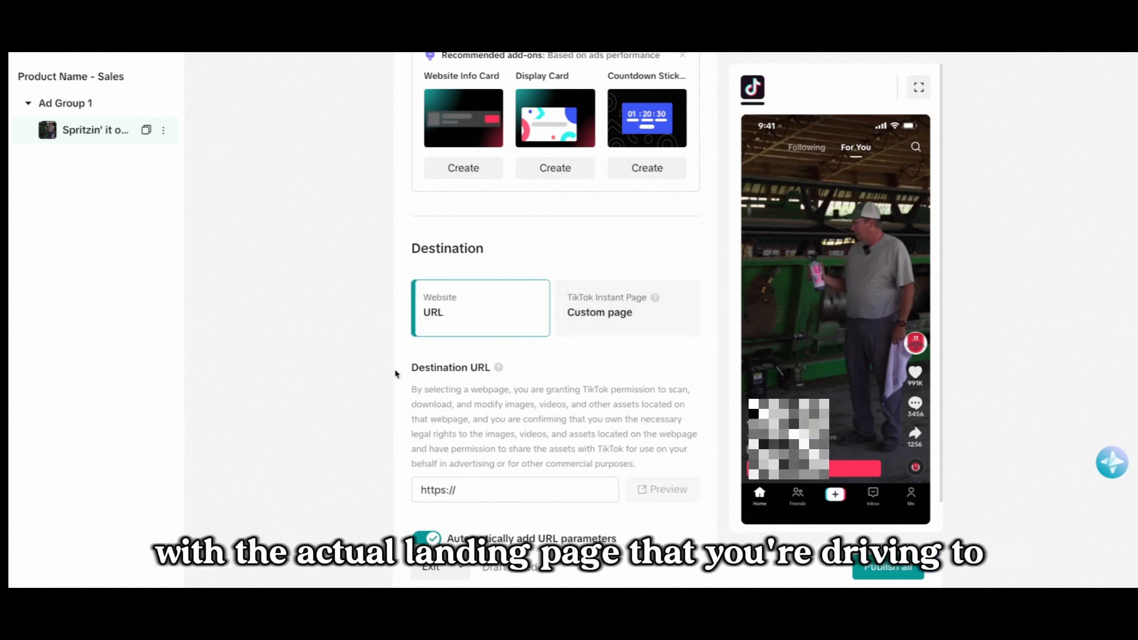
pyautogui.scroll(-3, 406, 446)
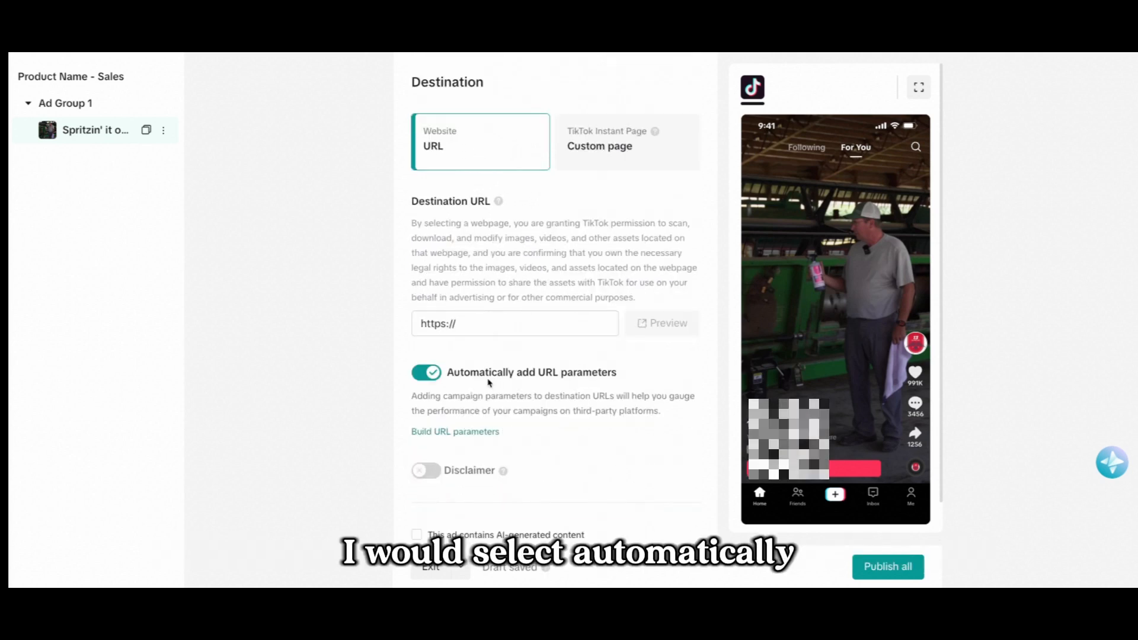
pyautogui.scroll(-5, 560, 371)
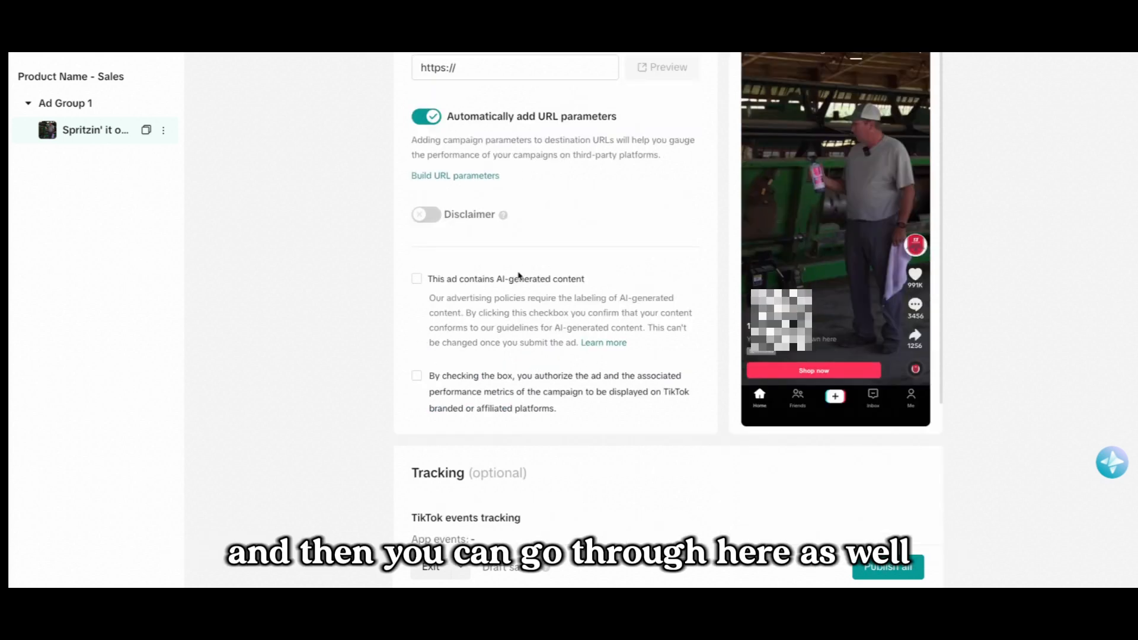
pyautogui.click(418, 377)
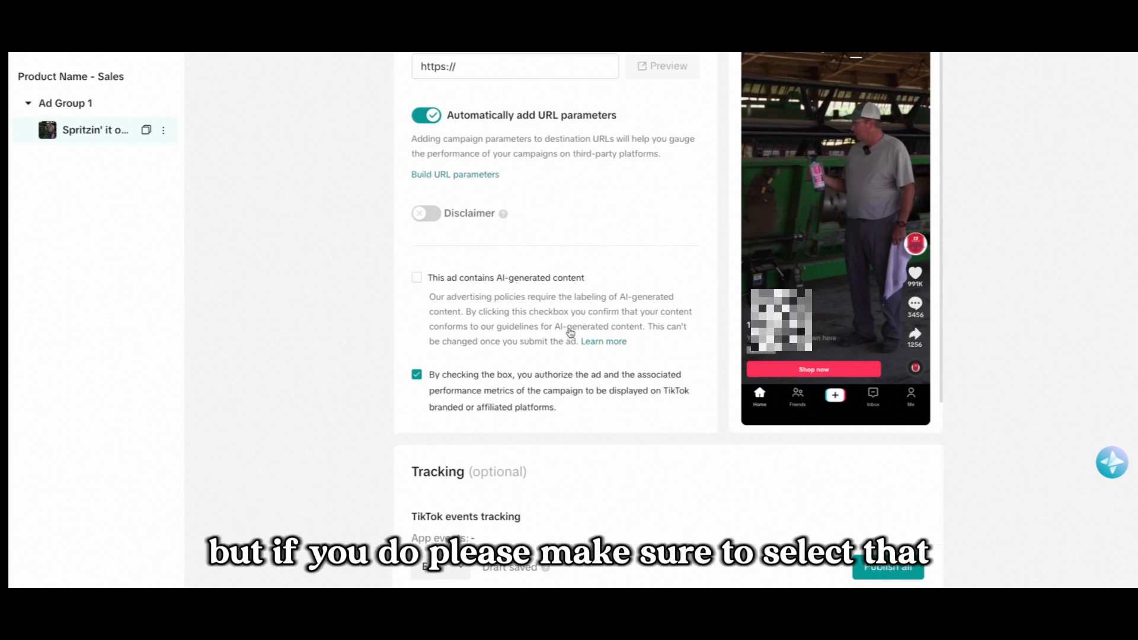
pyautogui.scroll(-5, 483, 255)
pyautogui.scroll(-1, 606, 492)
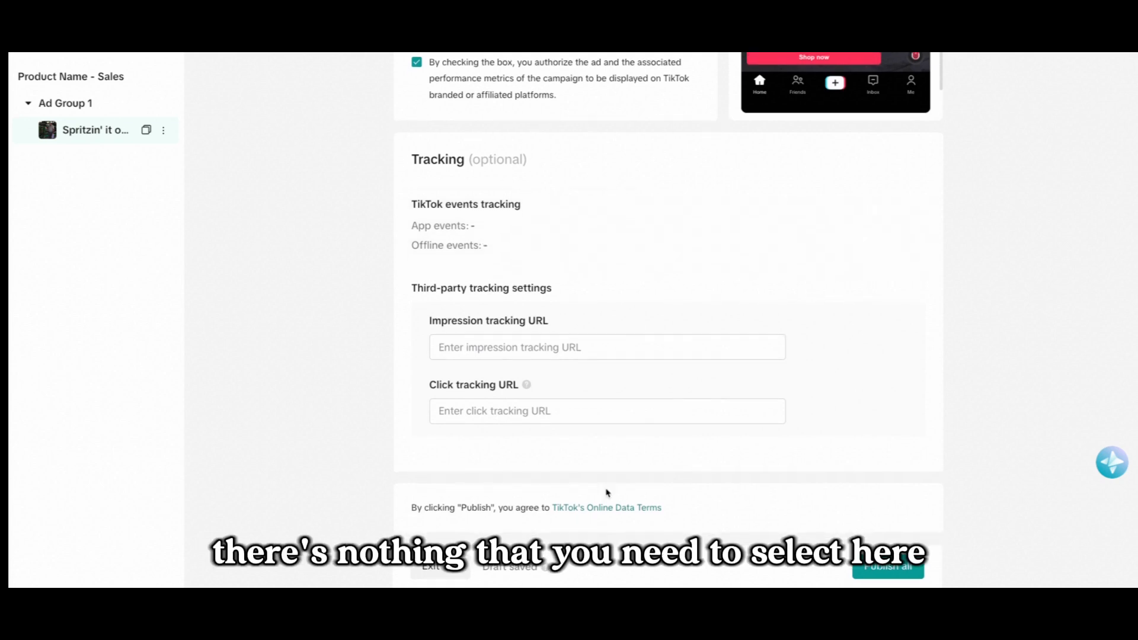